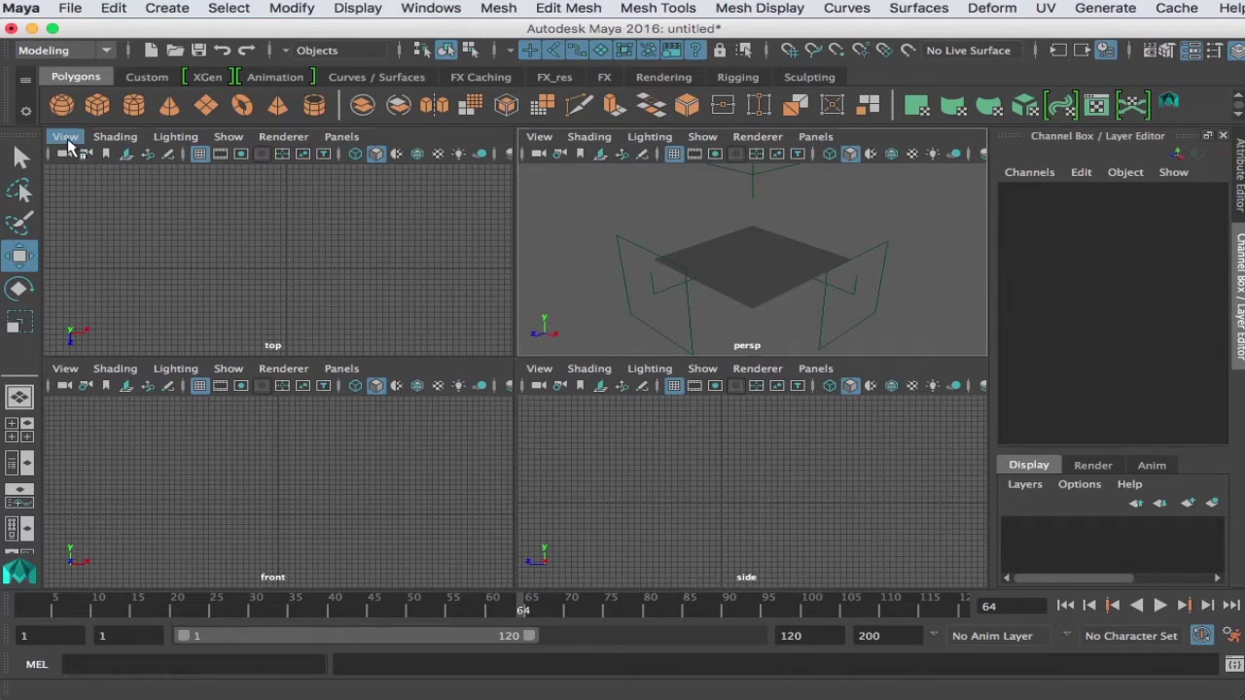
- Import planes1.jpg from imagePlaneVid as the top view's image plane and frame it
left_click(66, 141)
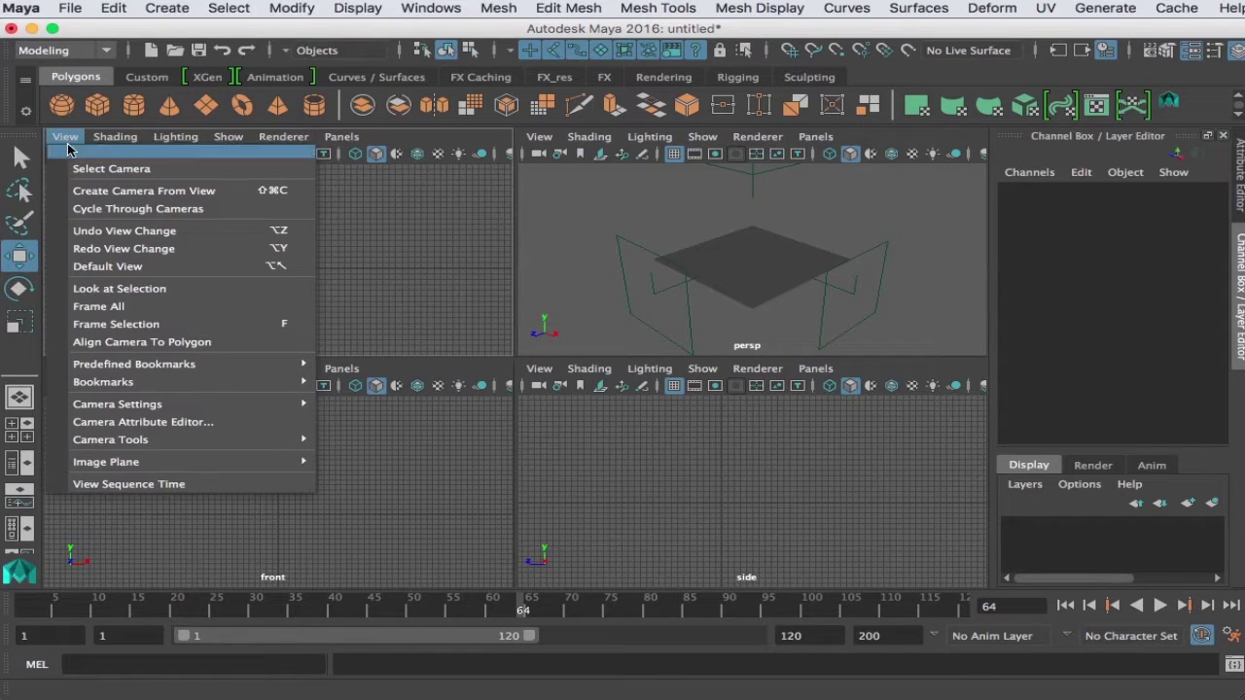
mouse_move(171, 468)
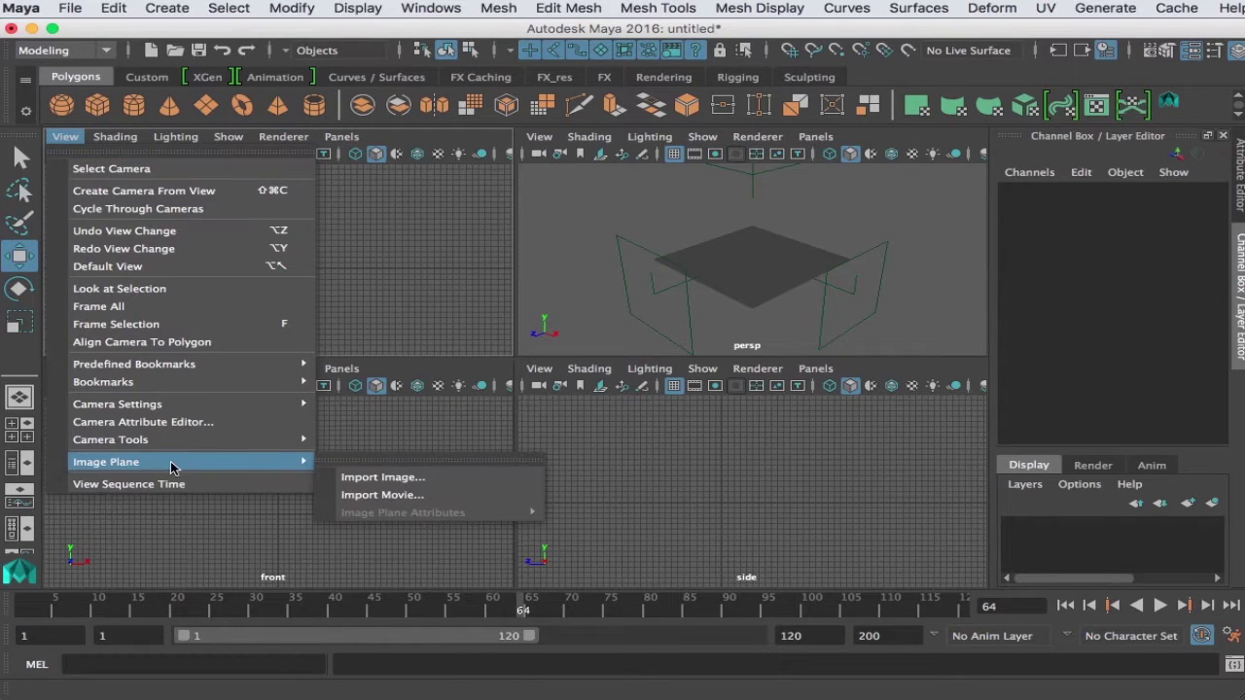
left_click(379, 483)
left_click(274, 238)
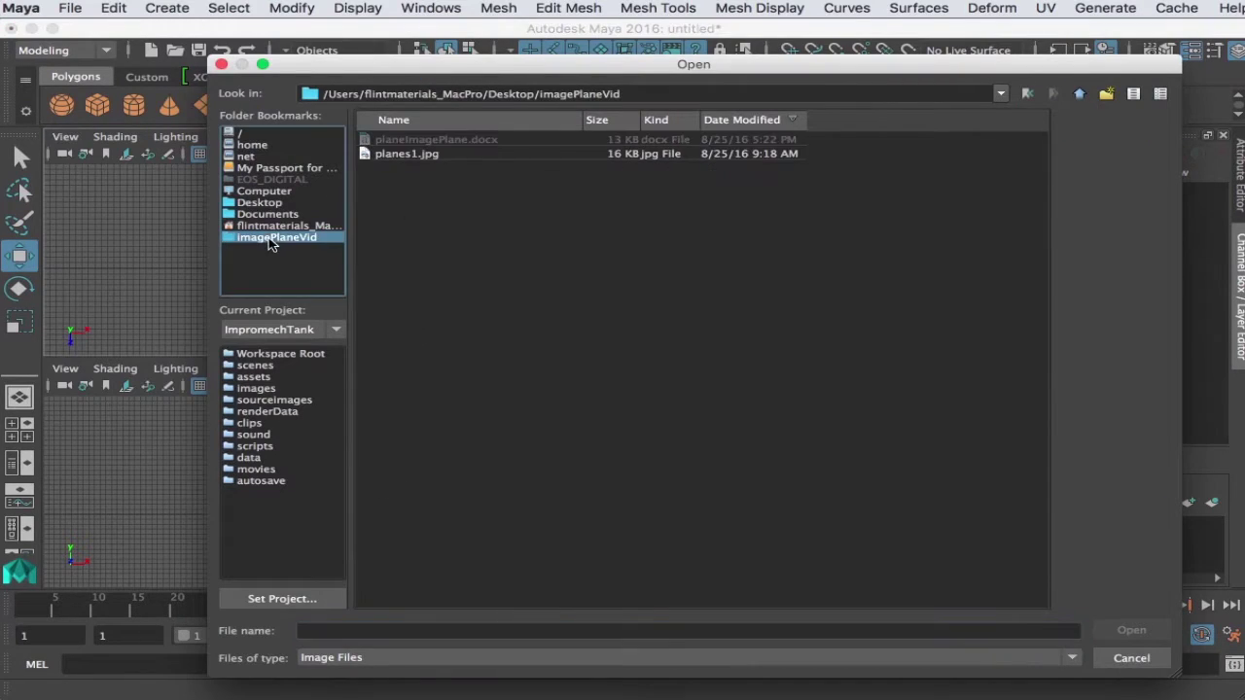
left_click(411, 154)
left_click(1131, 630)
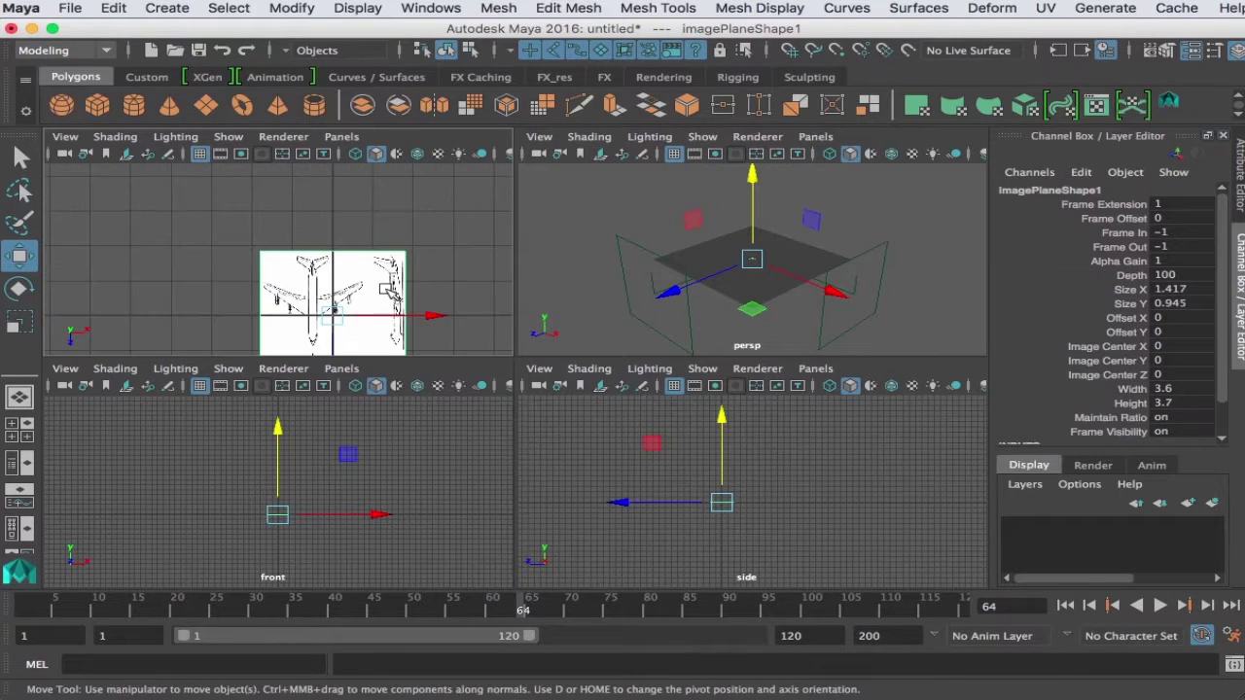
scroll(387, 292, "down", 2)
scroll(388, 292, "up", 4)
scroll(387, 293, "down", 4)
scroll(387, 297, "up", 3)
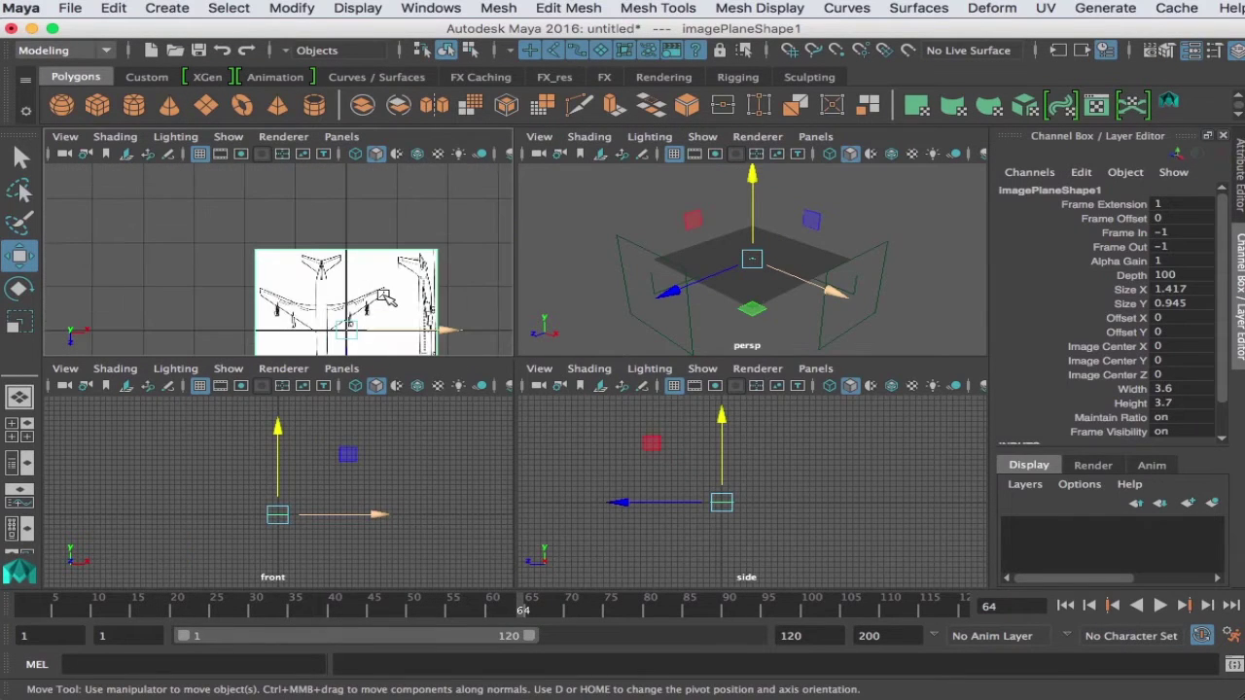
key("f")
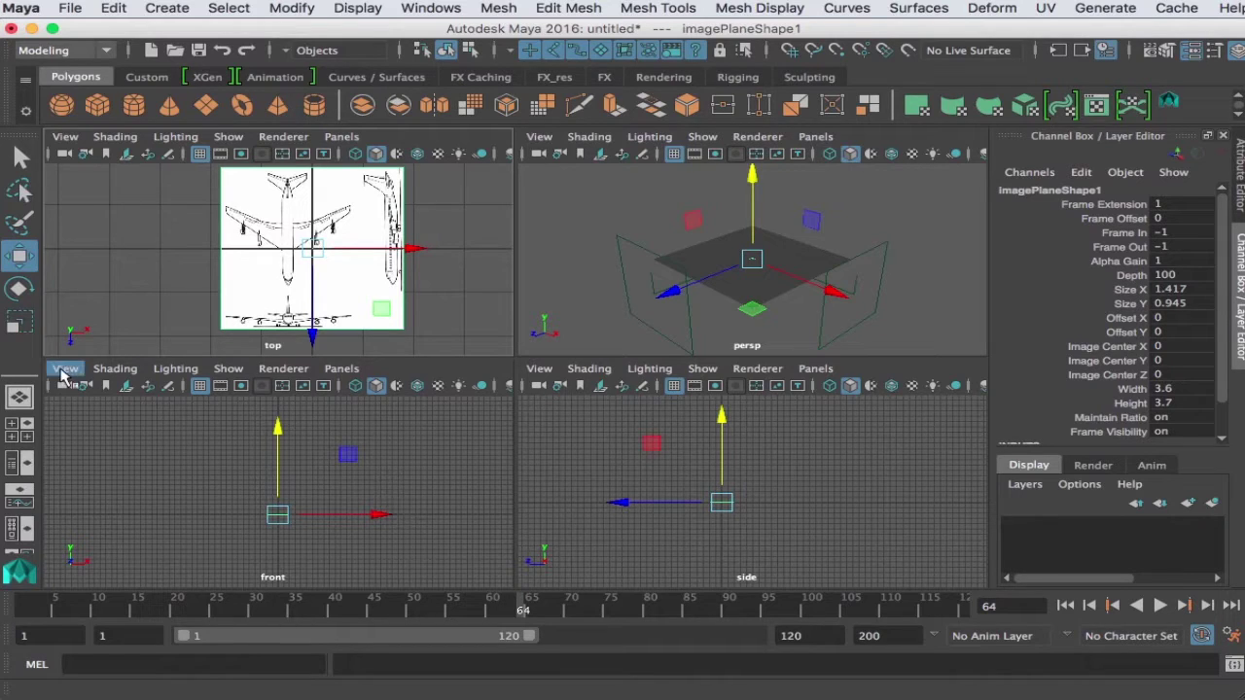
- Import planes1.jpg from imagePlaneVid as the front view's image plane
left_click(63, 368)
mouse_move(142, 695)
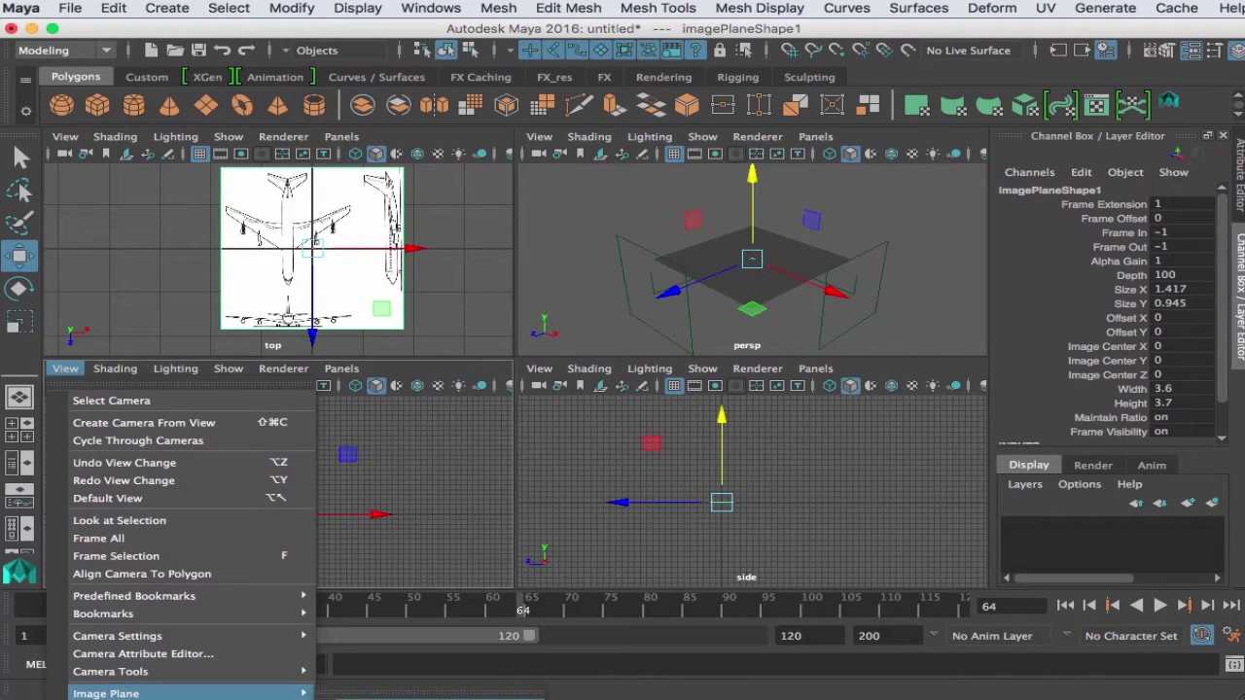
left_click(491, 372)
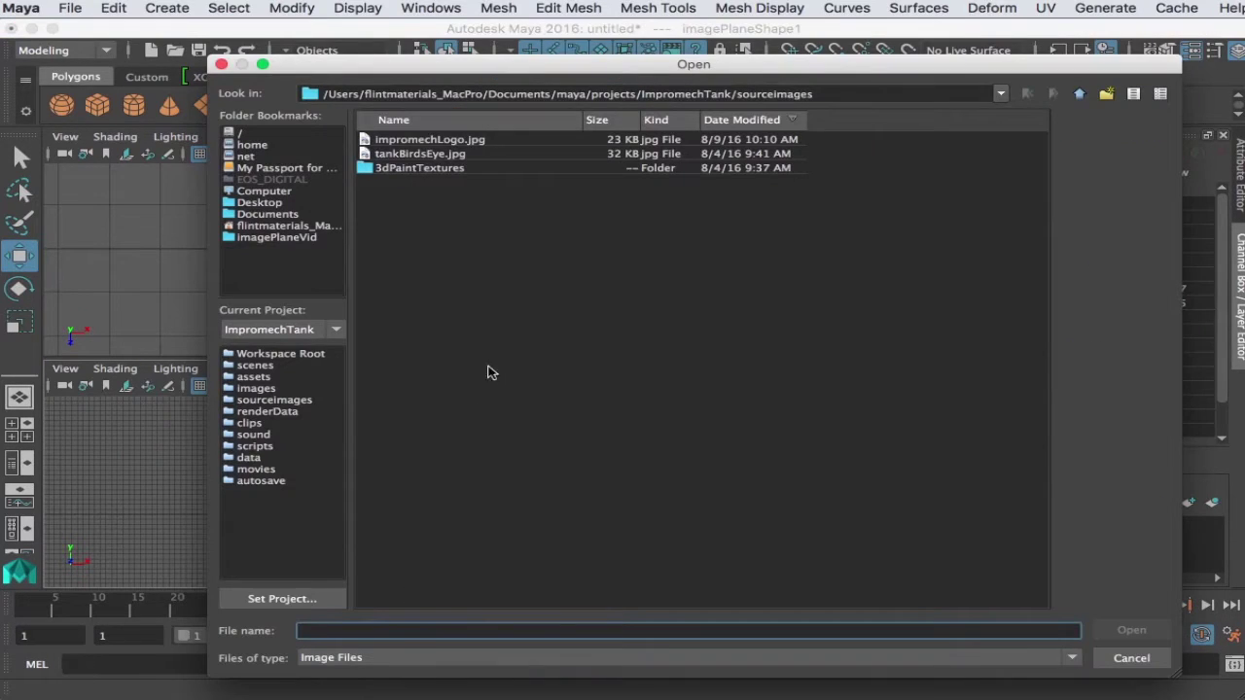
left_click(278, 237)
left_click(396, 156)
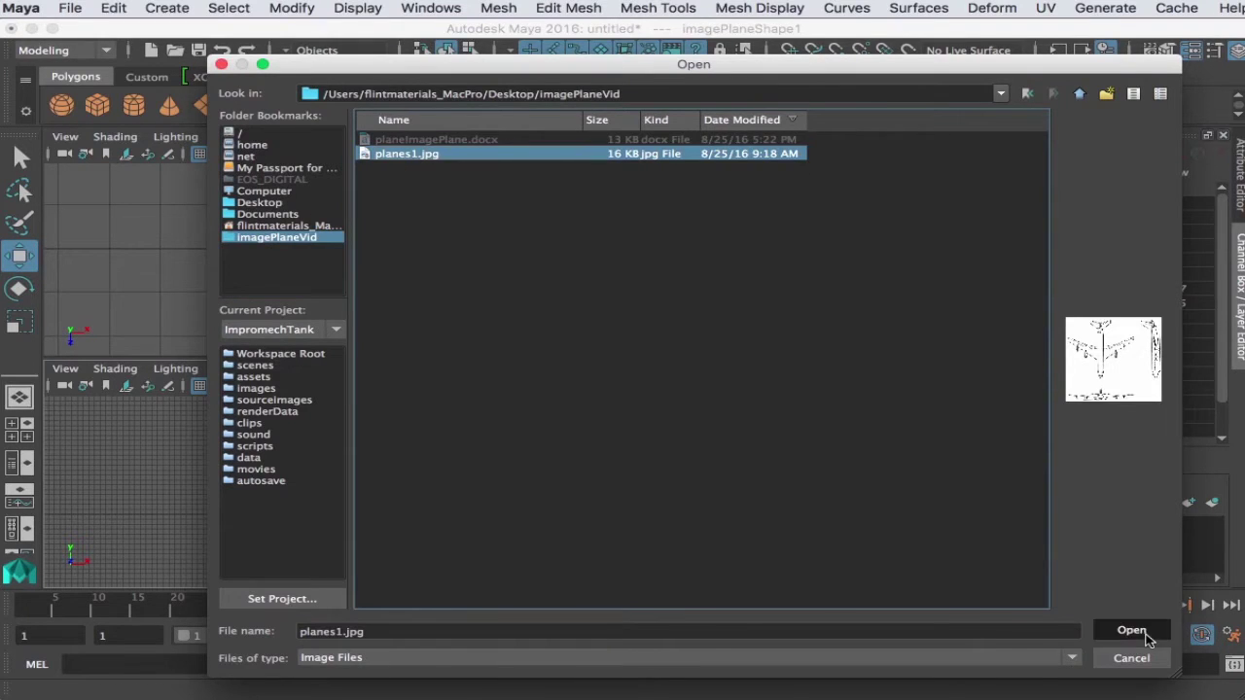
left_click(1109, 630)
- Import planes1.jpg as the side view's image plane, then return to four views
key("space")
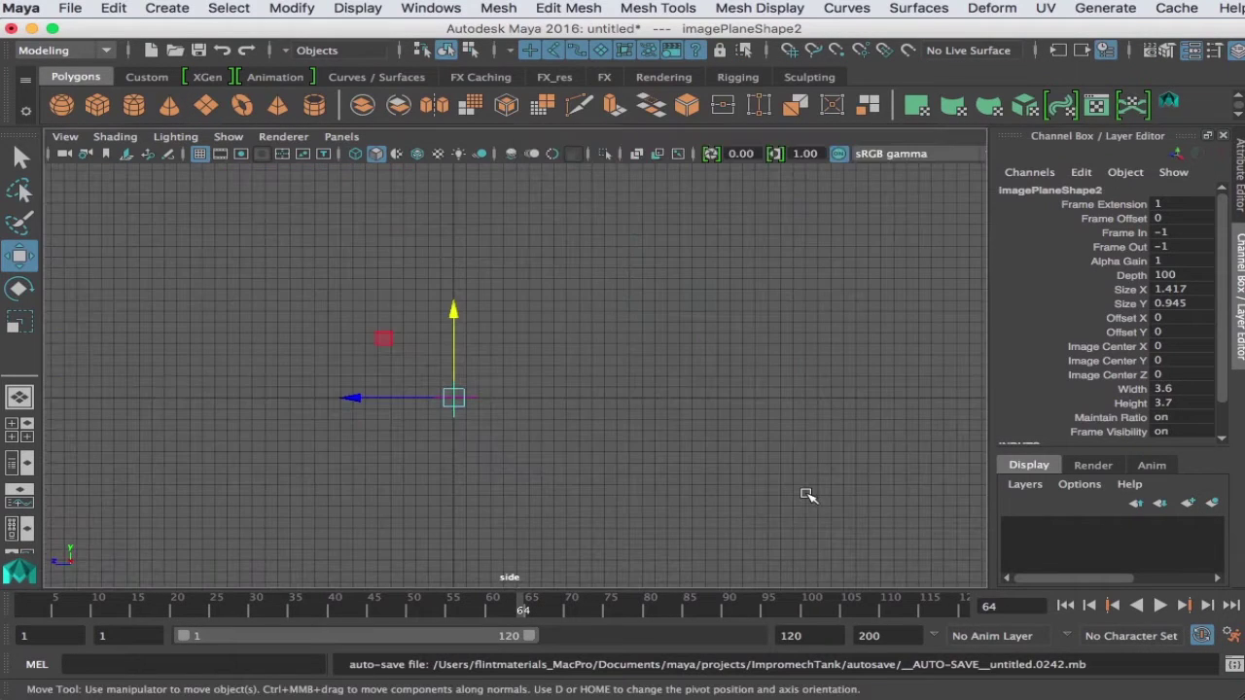
left_click(65, 136)
mouse_move(160, 465)
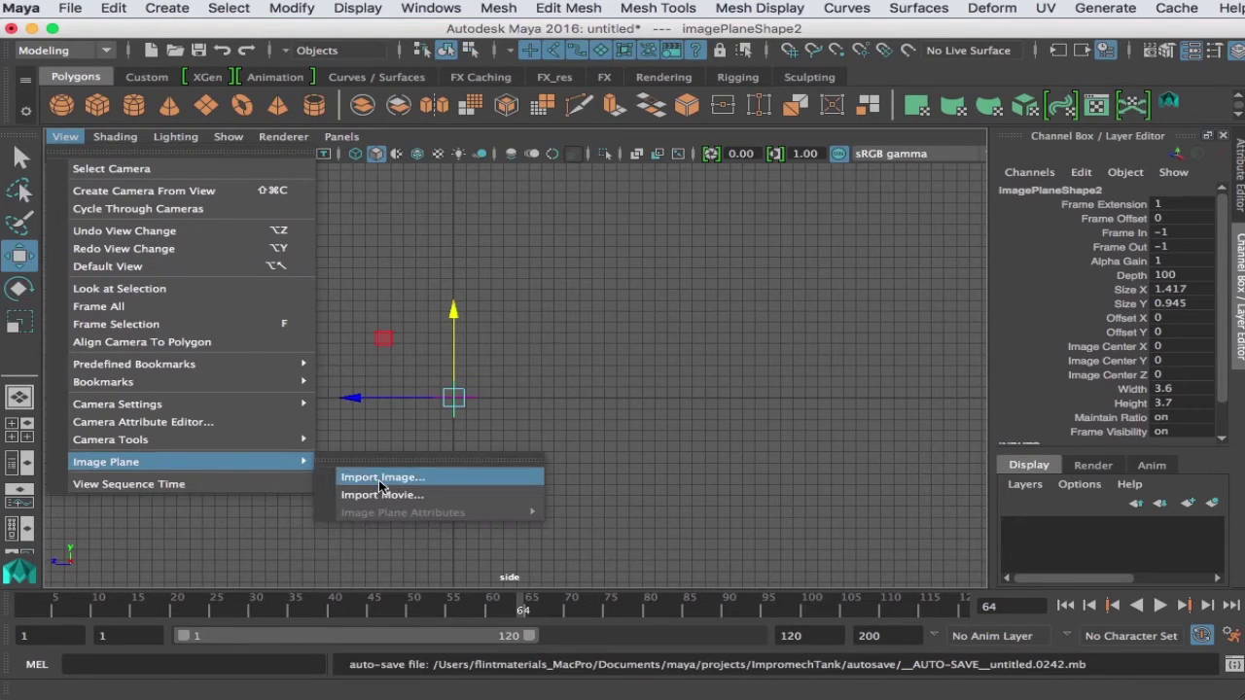
left_click(382, 478)
left_click(251, 239)
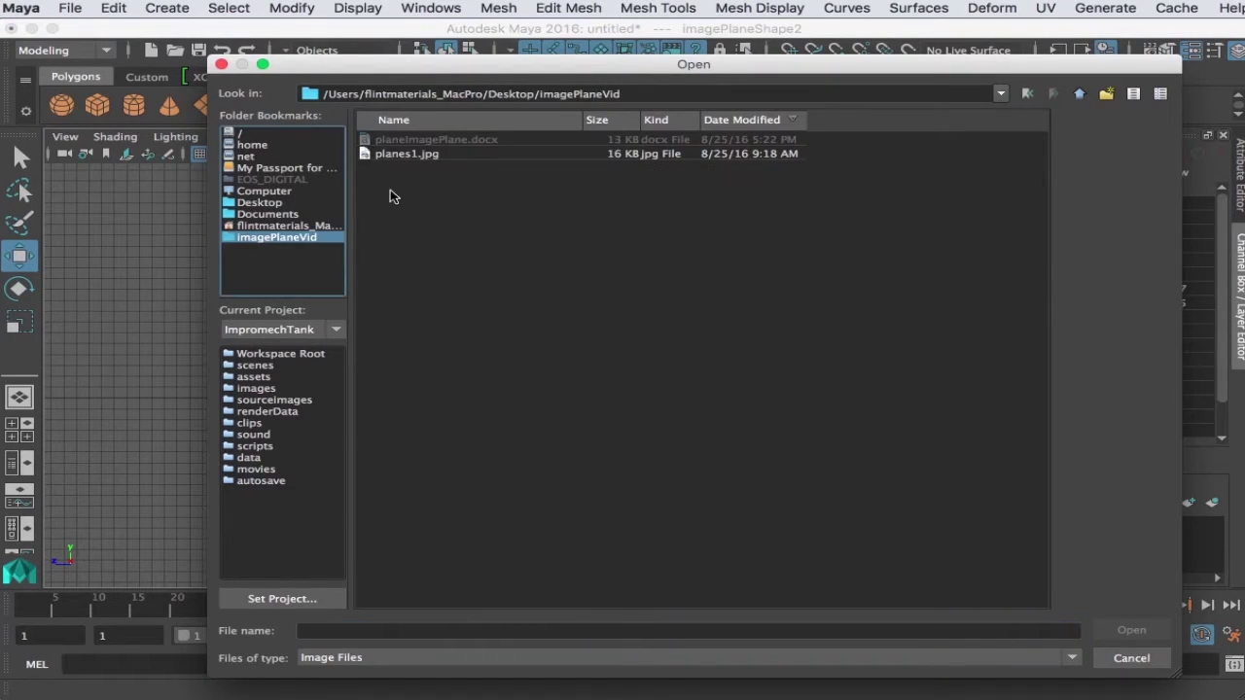
left_click(409, 156)
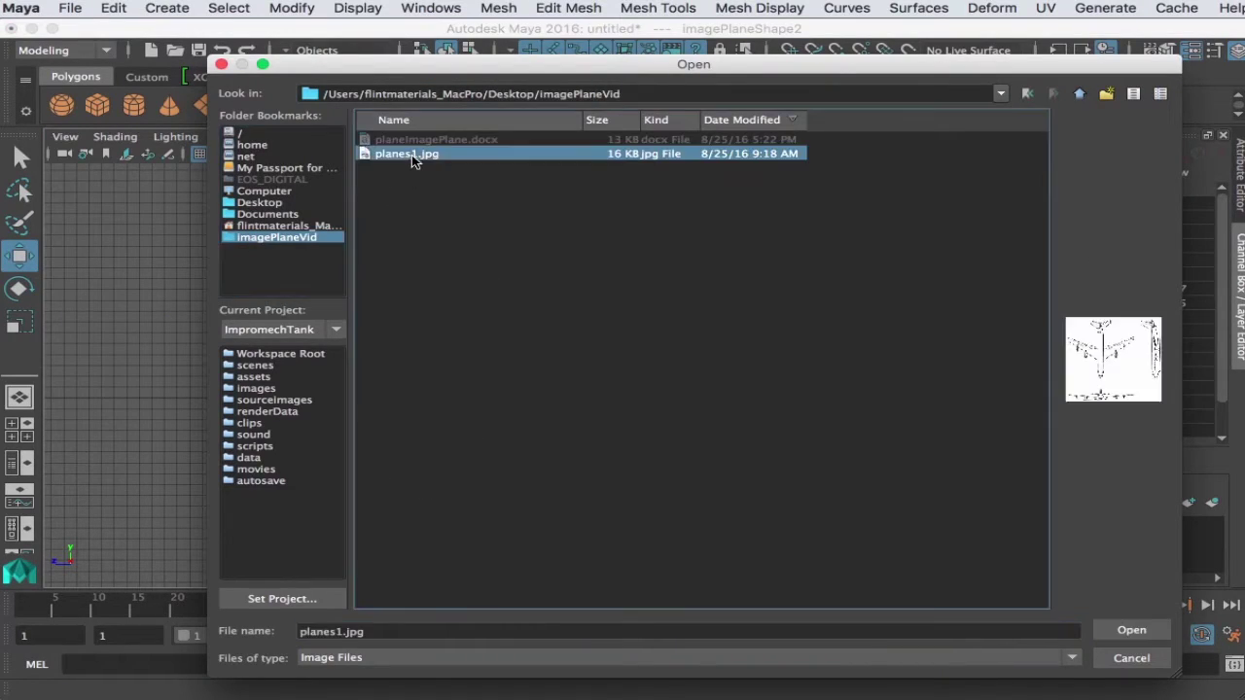
left_click(1132, 632)
key("space")
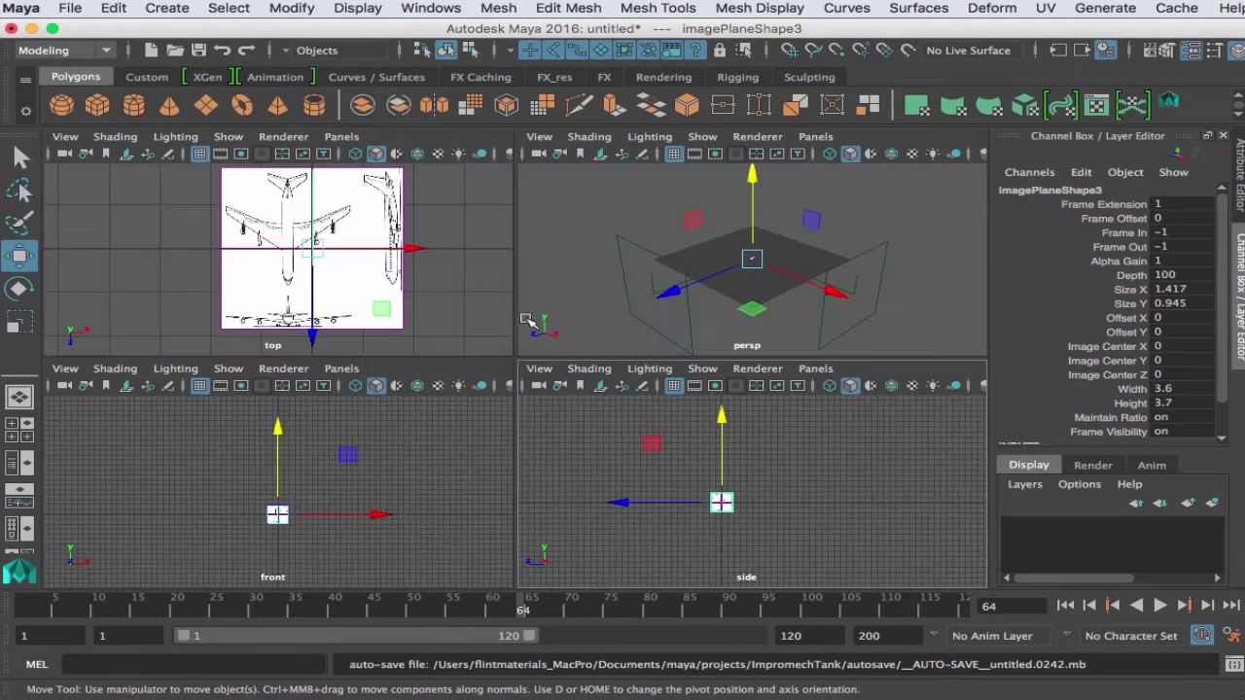
- Select the overlapping image planes and set Scale X, Y and Z to 5
key("space")
scroll(506, 364, "up", 2)
scroll(608, 388, "down", 3)
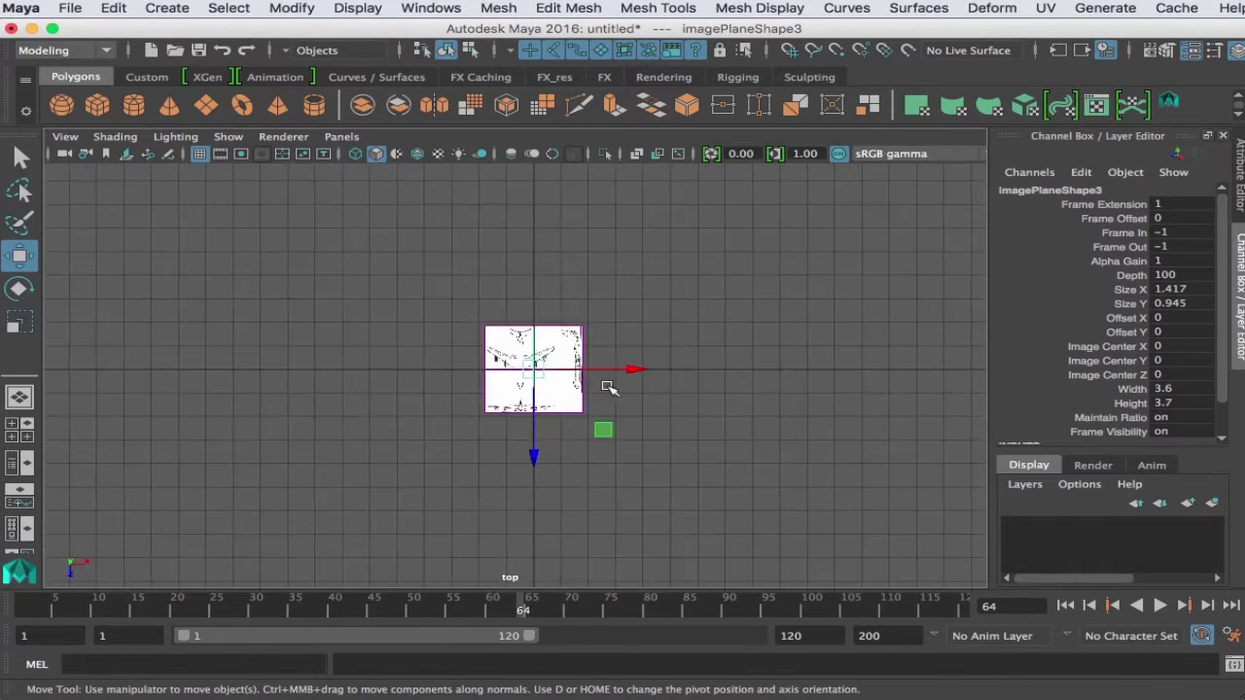
left_click_drag(645, 281, 325, 526)
key("space")
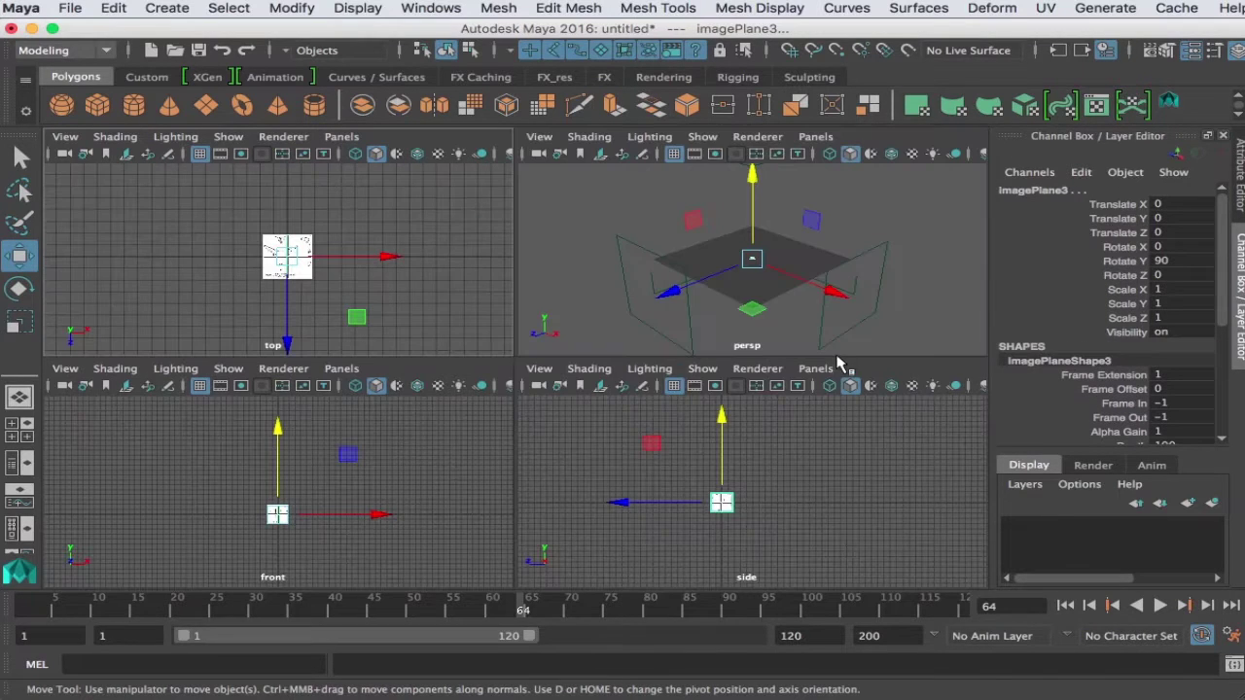
left_click_drag(1160, 289, 1164, 319)
key("Return")
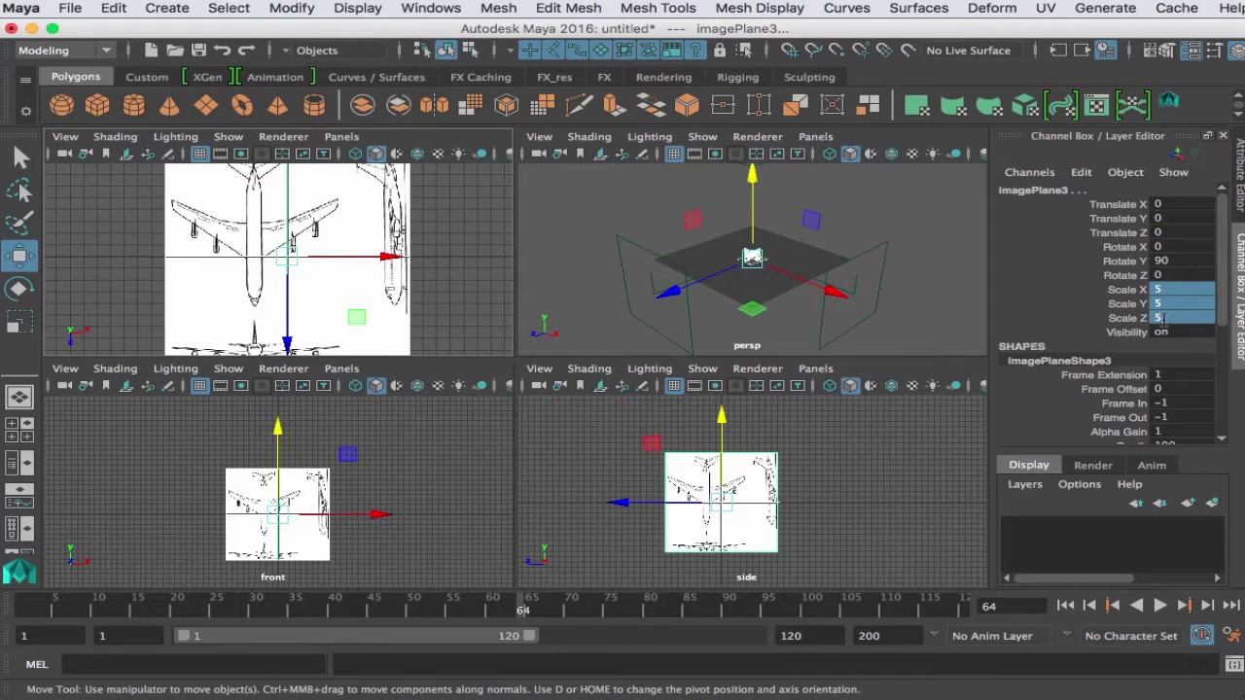
- Clear the selection and marquee-select all the image planes in the enlarged top view
left_click(505, 295)
key("space")
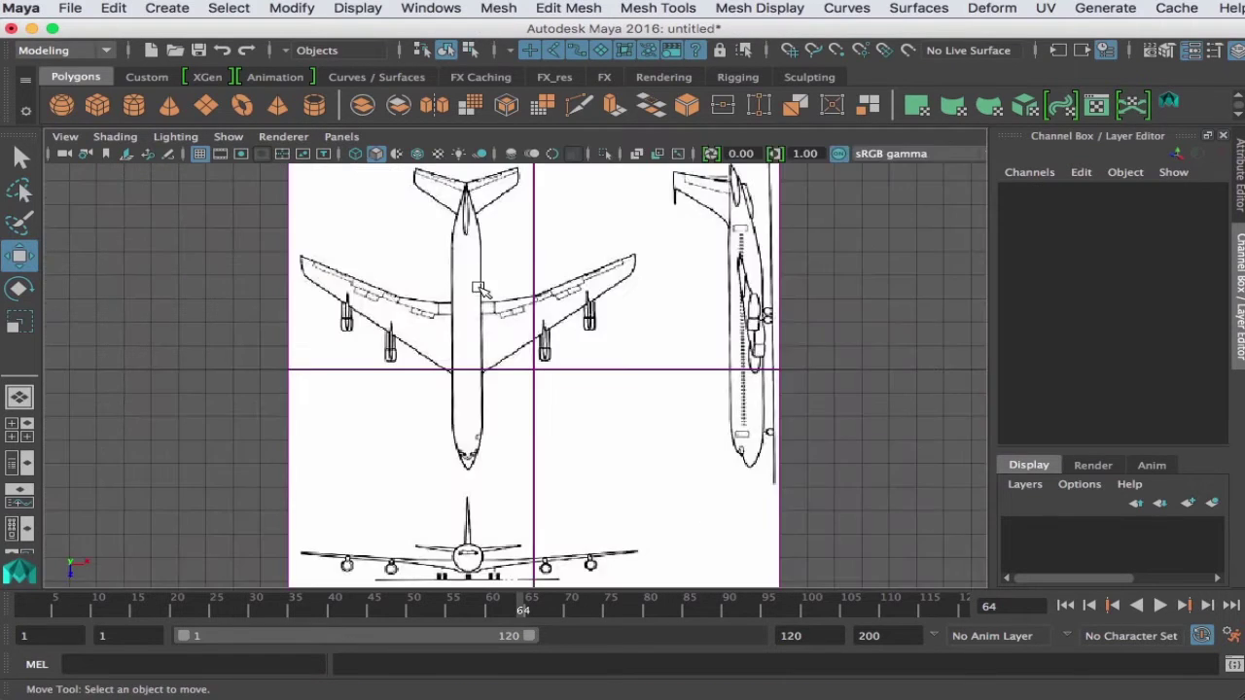
scroll(496, 294, "down", 4)
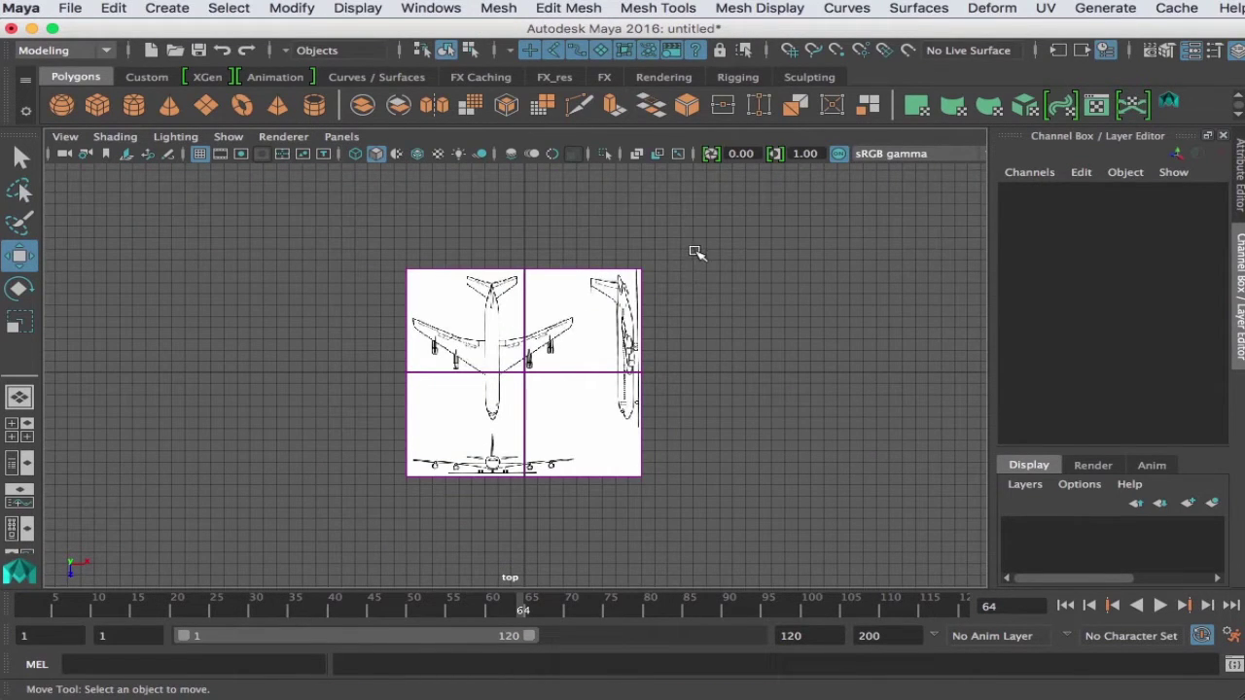
scroll(507, 373, "up", 3)
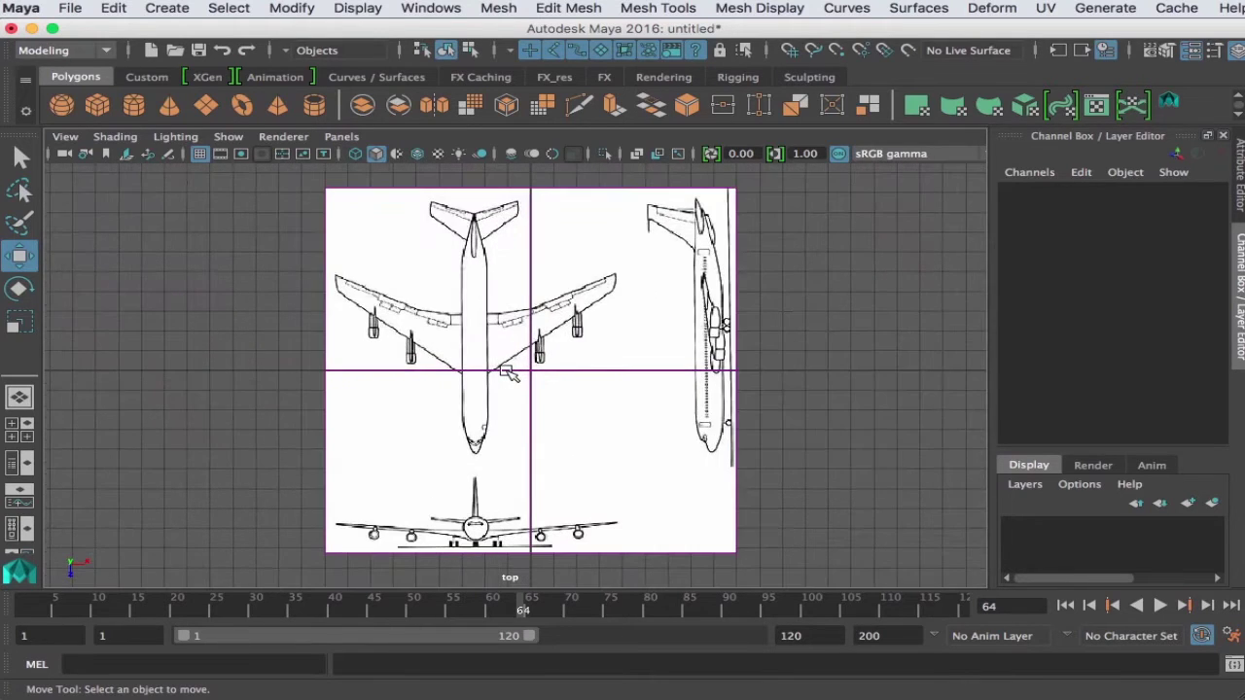
scroll(494, 361, "down", 3)
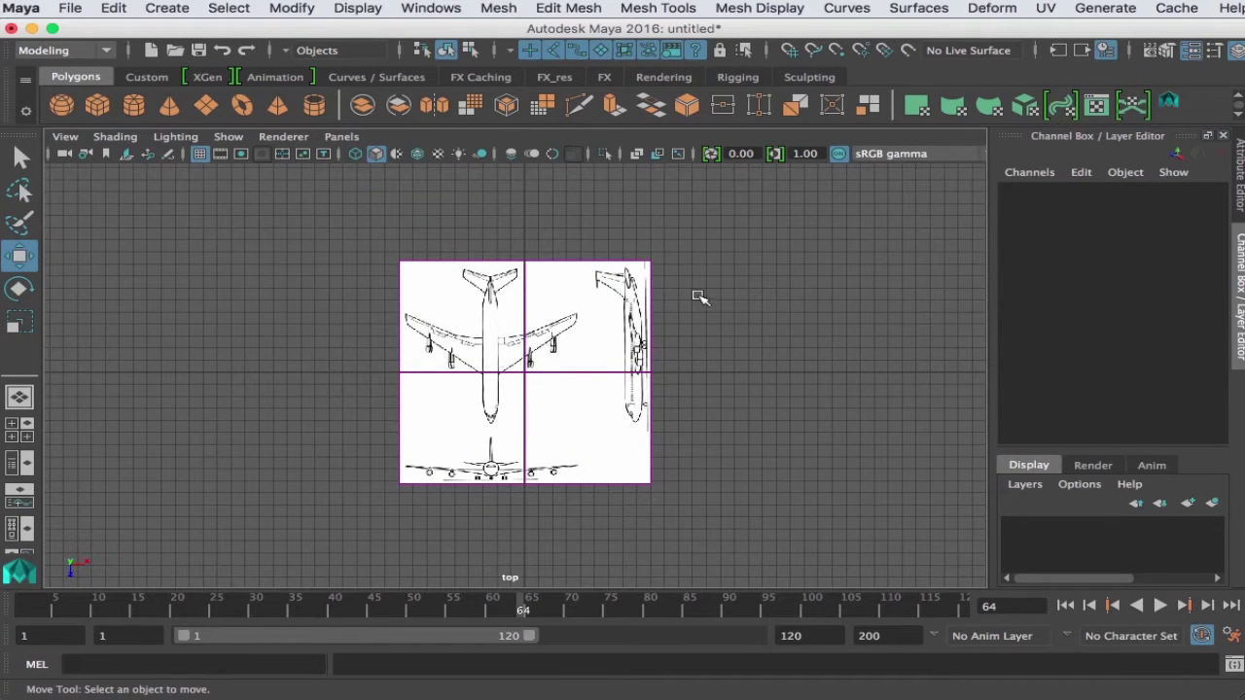
left_click_drag(720, 232, 389, 539)
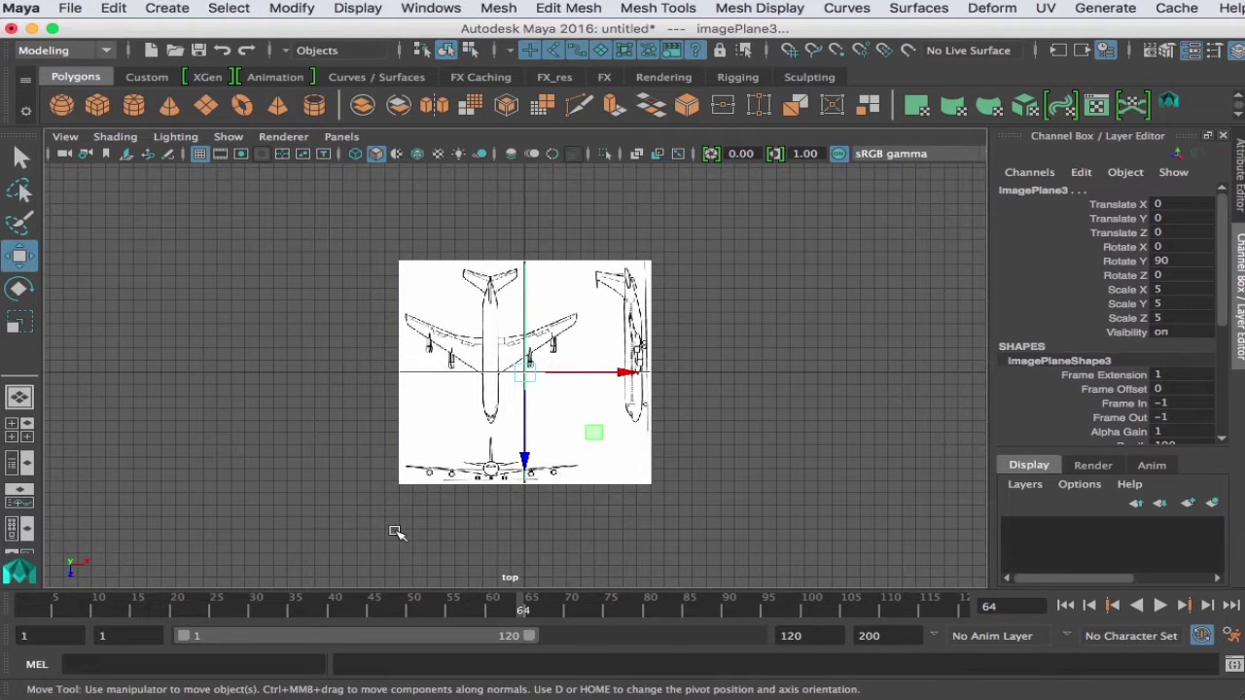
- Move the top-view image plane down to -100 on Translate Y
scroll(594, 387, "up", 3)
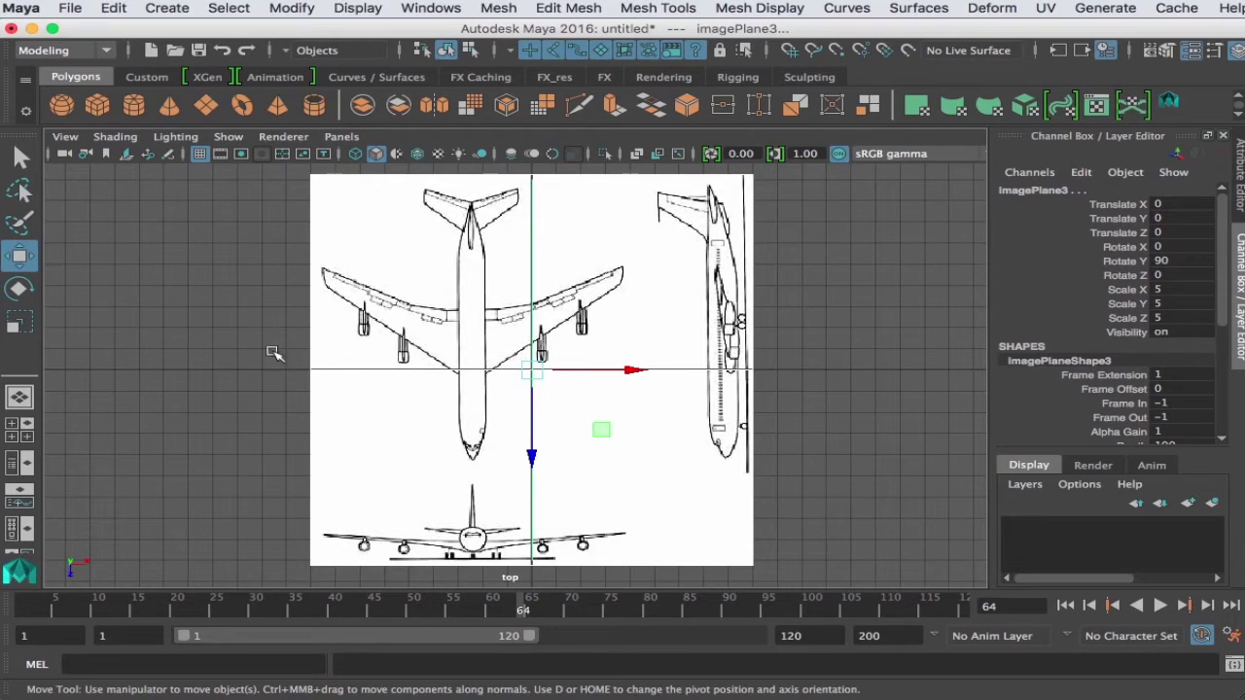
left_click(215, 318)
left_click(331, 326)
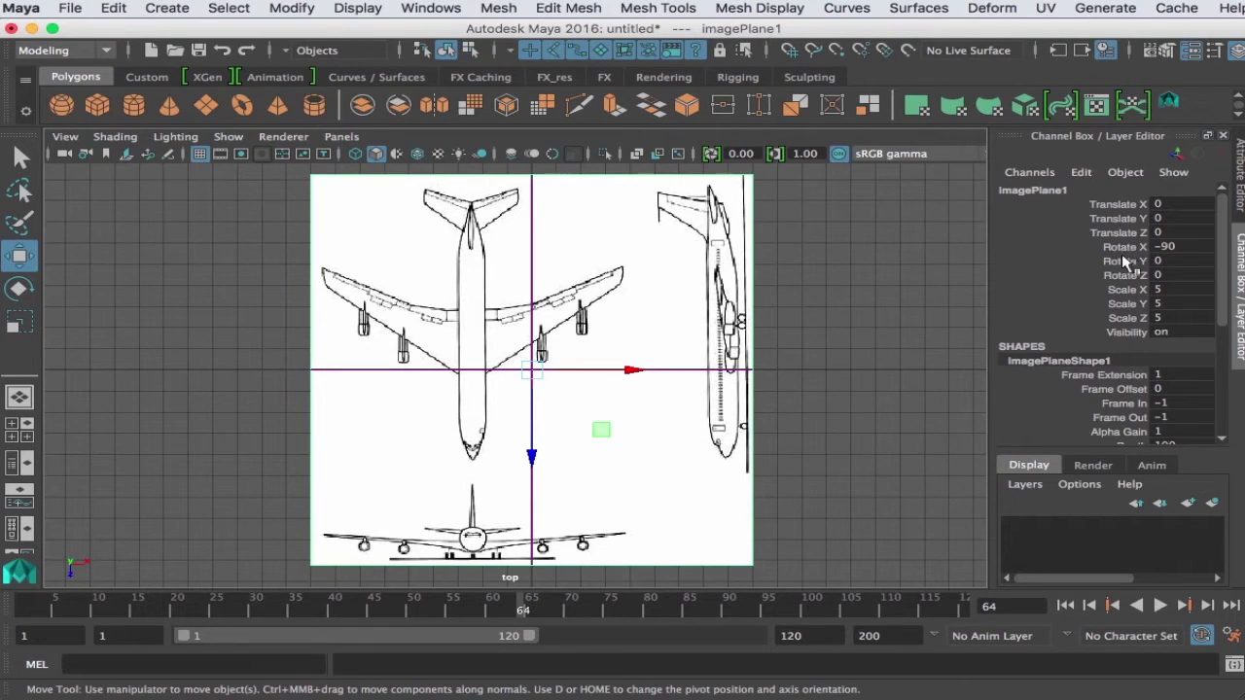
left_click(1158, 217)
type("-100")
key("Return")
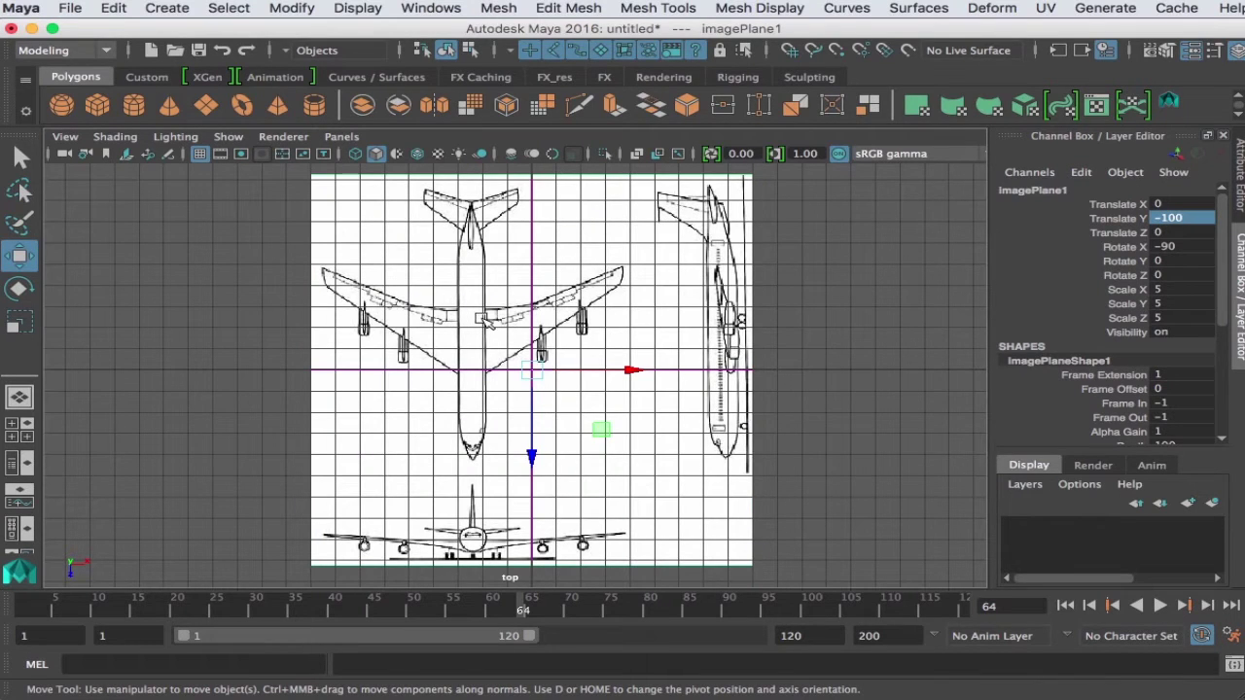
- Push the front-view image plane back to -100 on Translate Z
left_click(802, 334)
key("space")
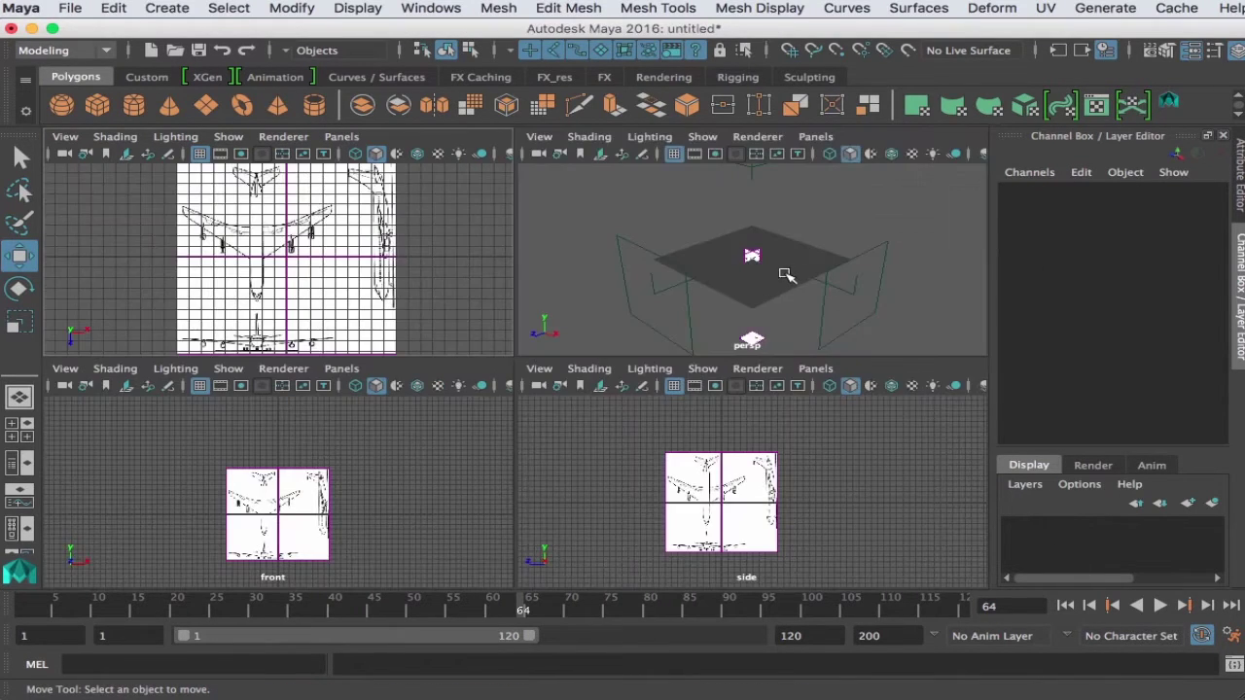
key("space")
key("space")
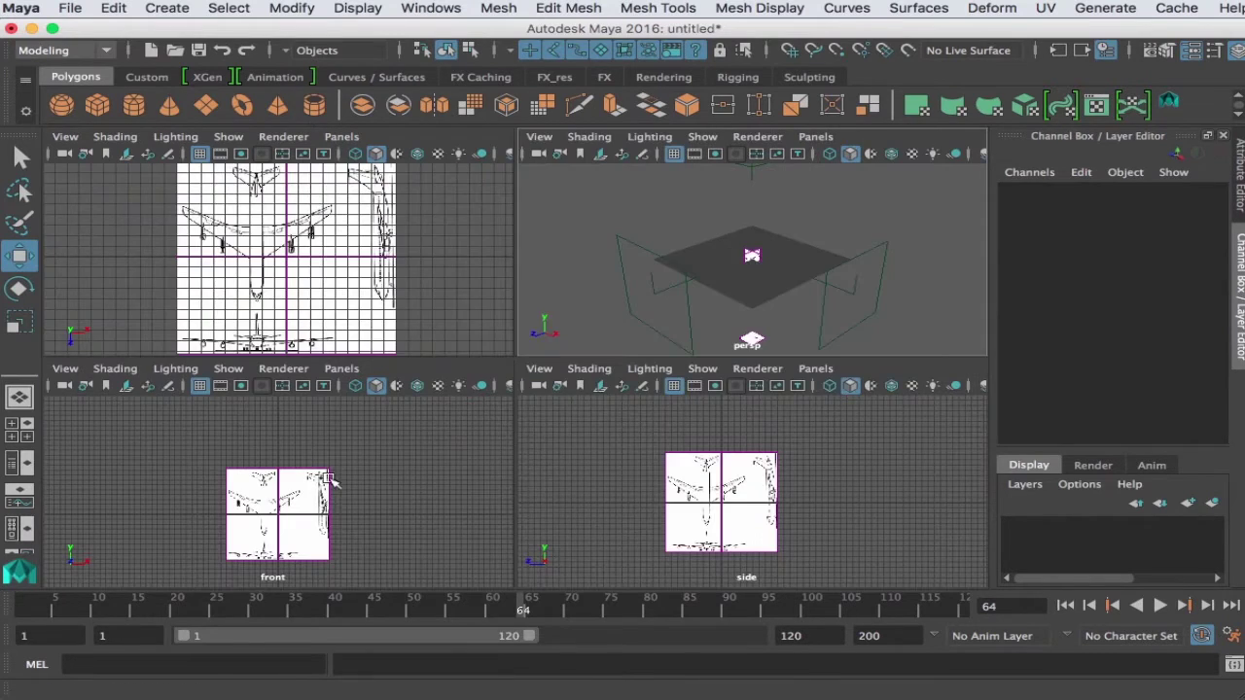
key("space")
left_click_drag(679, 313, 621, 356)
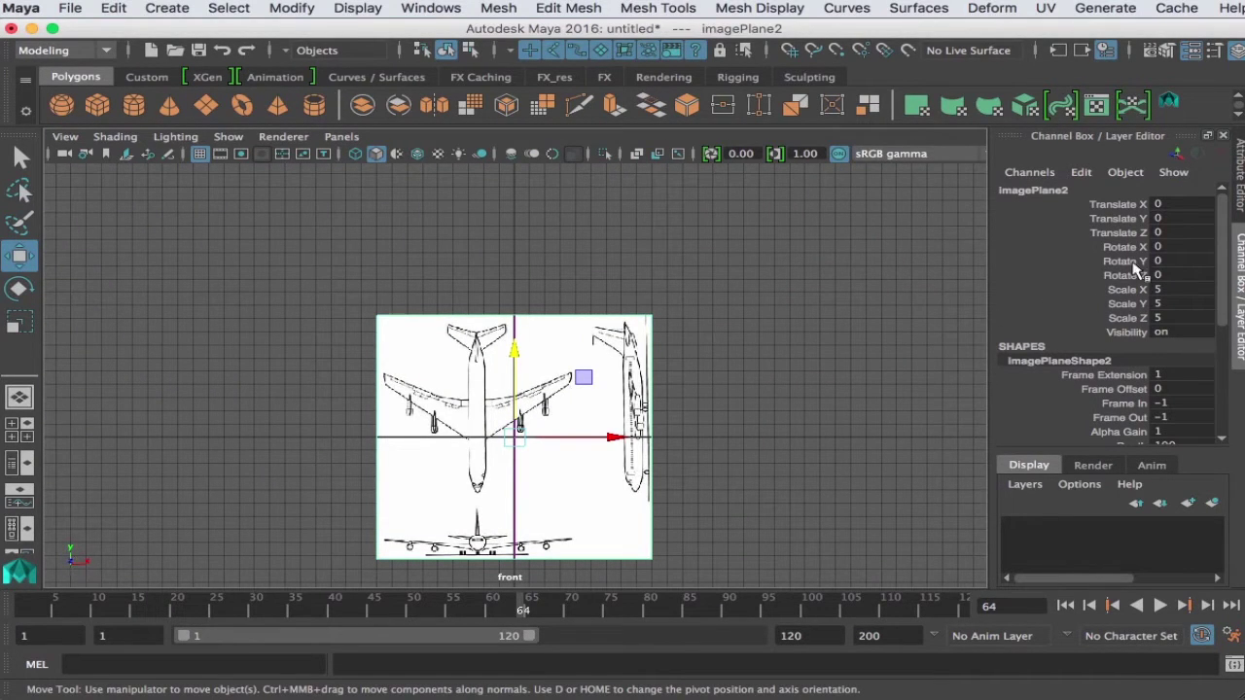
left_click(1174, 232)
type("-100")
key("Return")
- Push the side-view image plane back to -100 on Translate X
key("space")
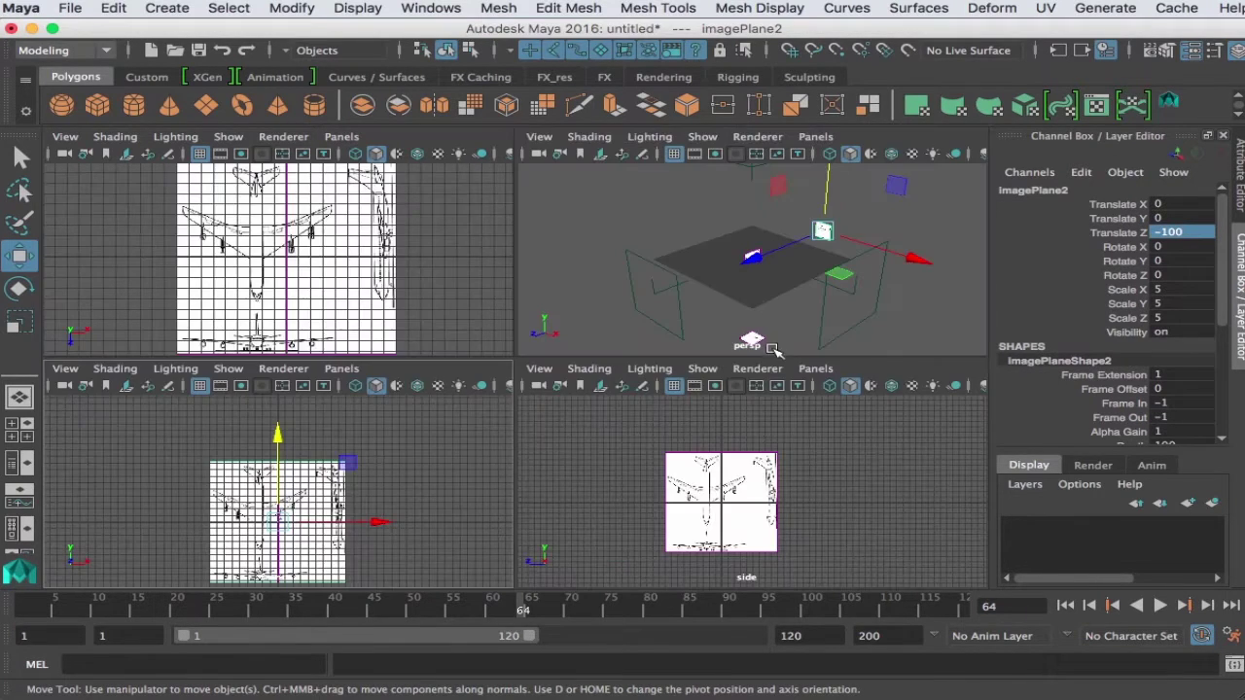
key("space")
left_click_drag(614, 287, 557, 347)
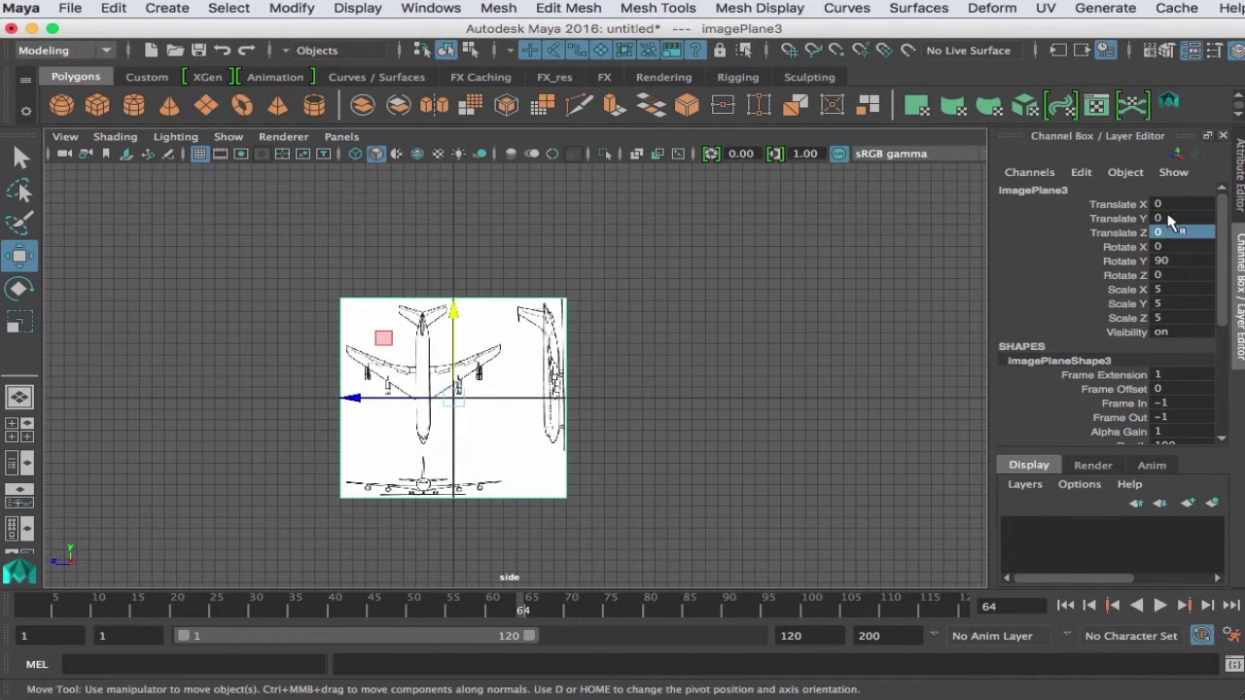
left_click(1181, 204)
type("-100")
key("Return")
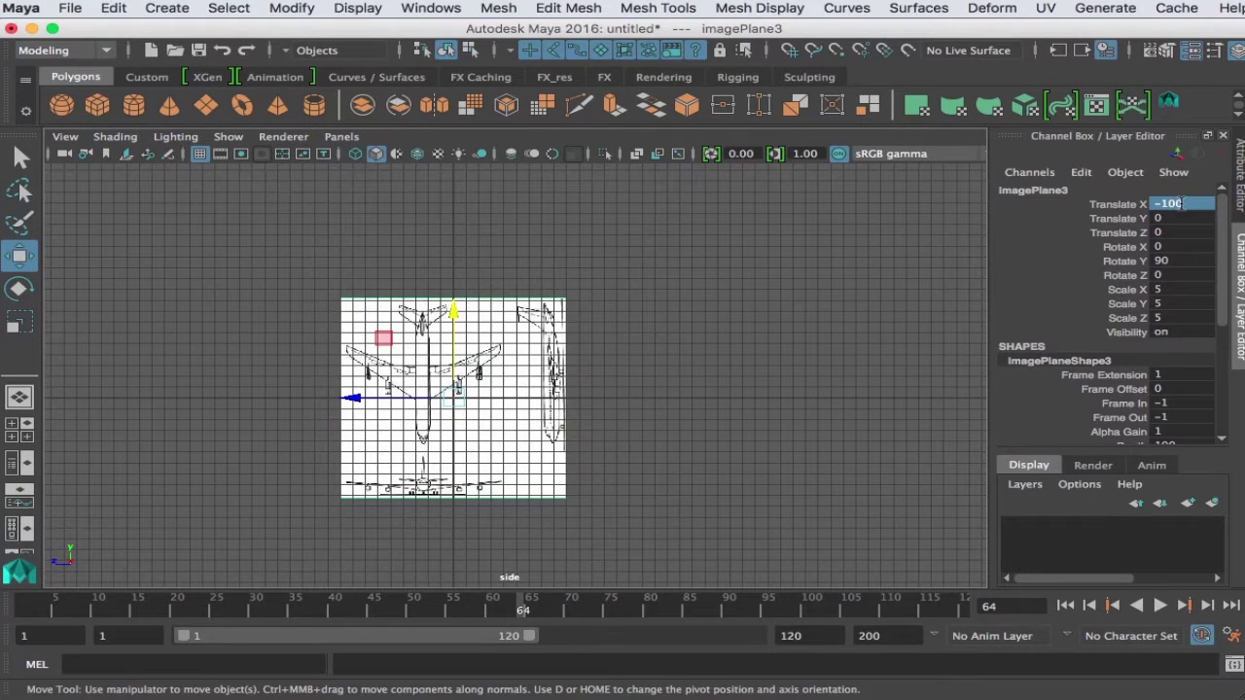
left_click(717, 275)
key("space")
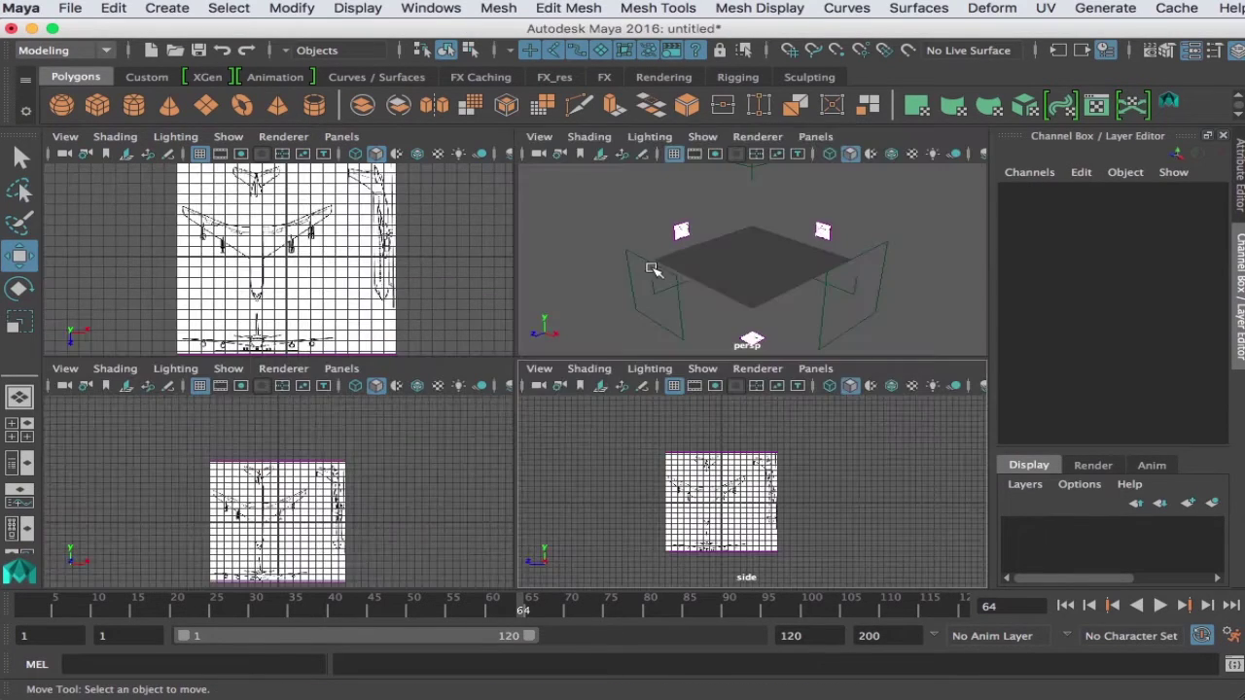
key("space")
scroll(525, 277, "up", 1)
- Slide the top-view airplane image plane along X to 2.428, then deselect it
scroll(525, 277, "down", 3)
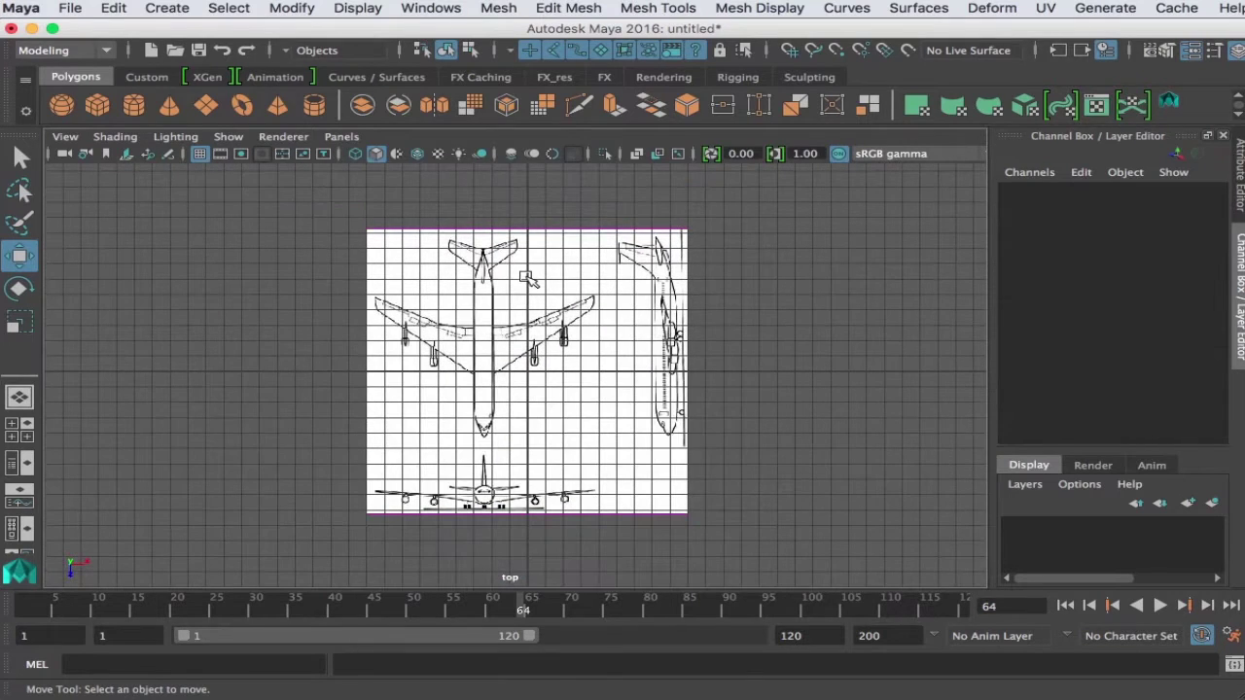
scroll(529, 279, "up", 2)
scroll(528, 279, "down", 1)
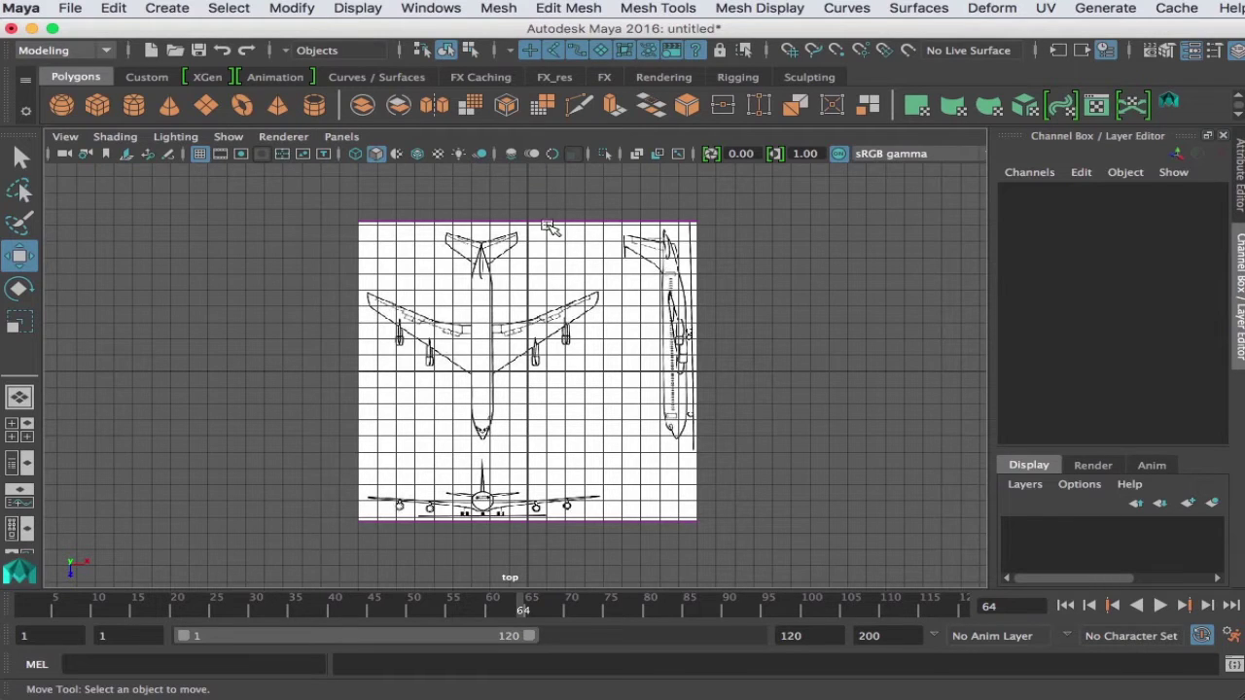
scroll(530, 381, "up", 2)
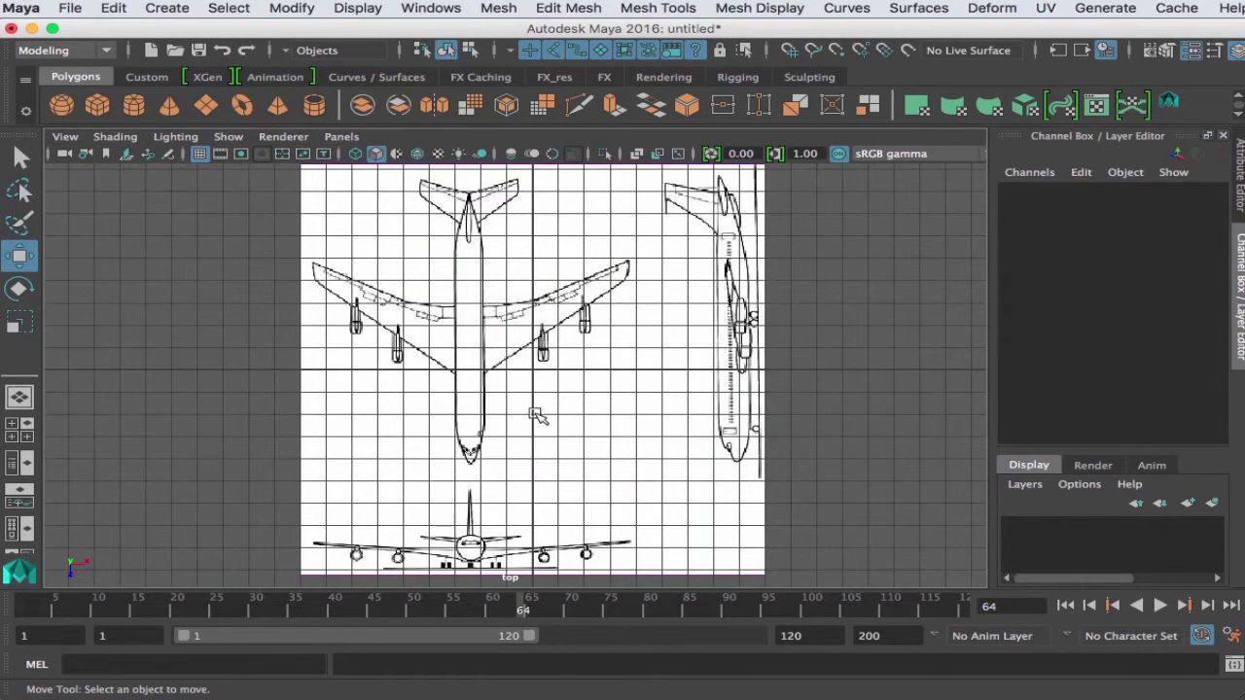
scroll(564, 326, "down", 1)
left_click(678, 231)
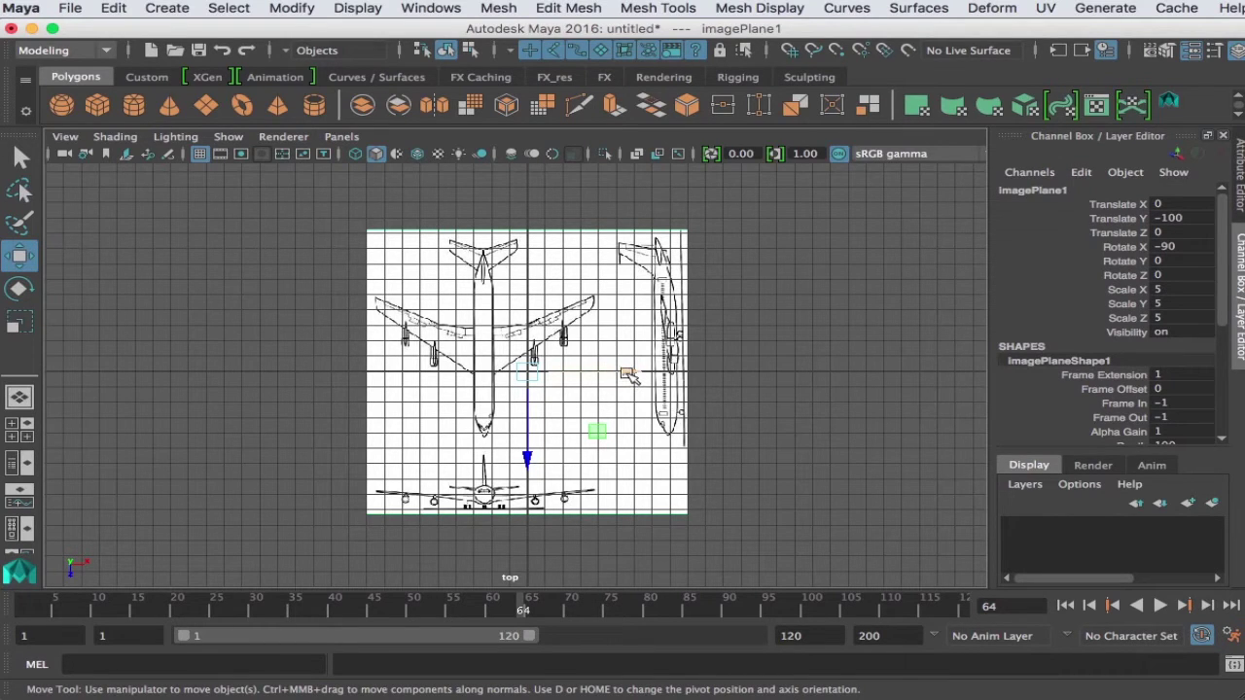
left_click_drag(628, 375, 732, 370)
scroll(700, 373, "up", 5)
scroll(719, 371, "down", 3)
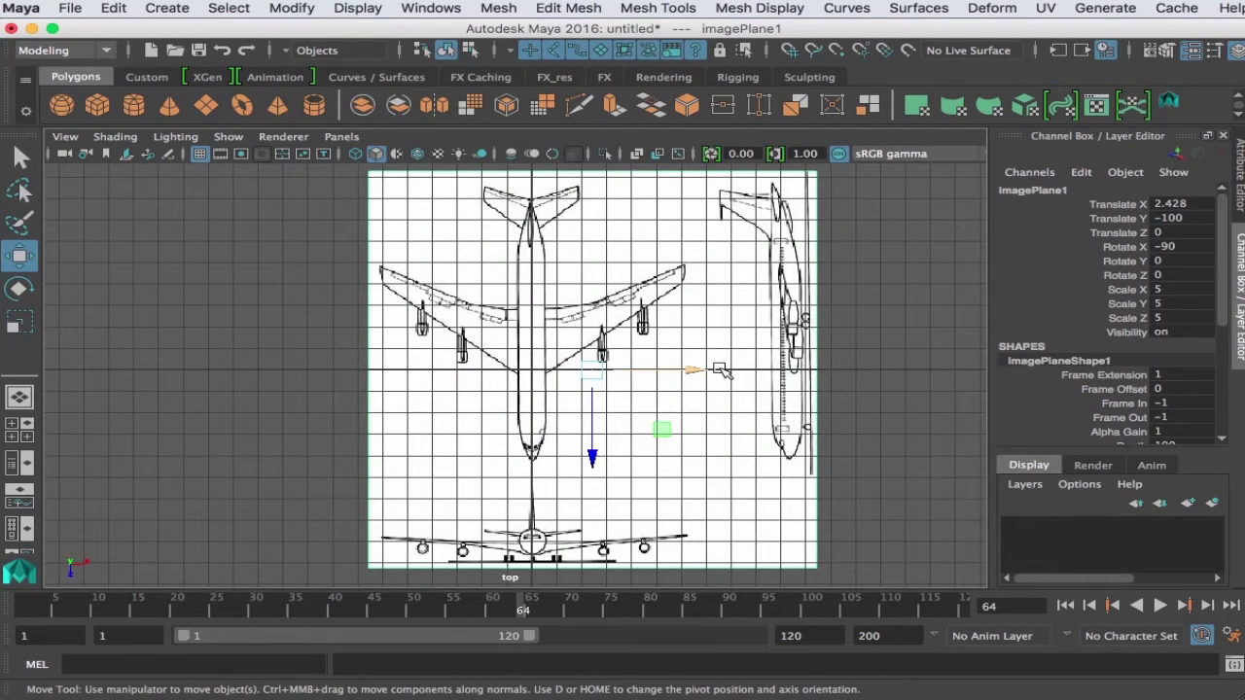
double_click(1177, 205)
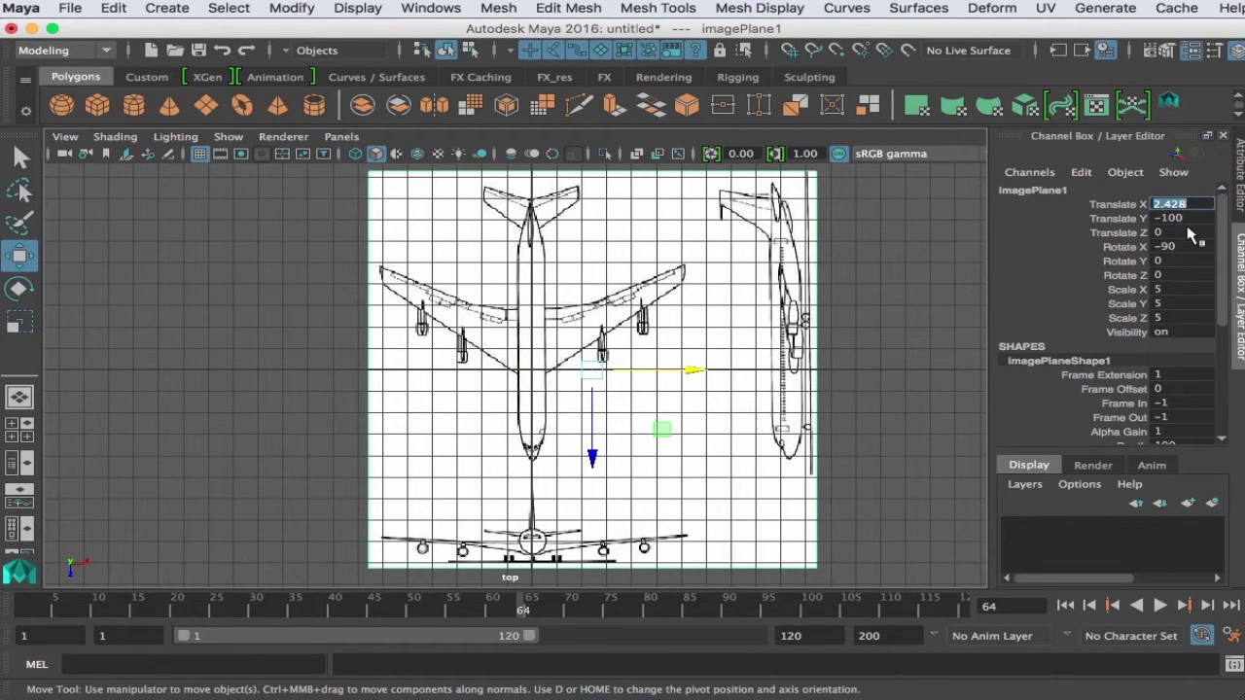
left_click(880, 480)
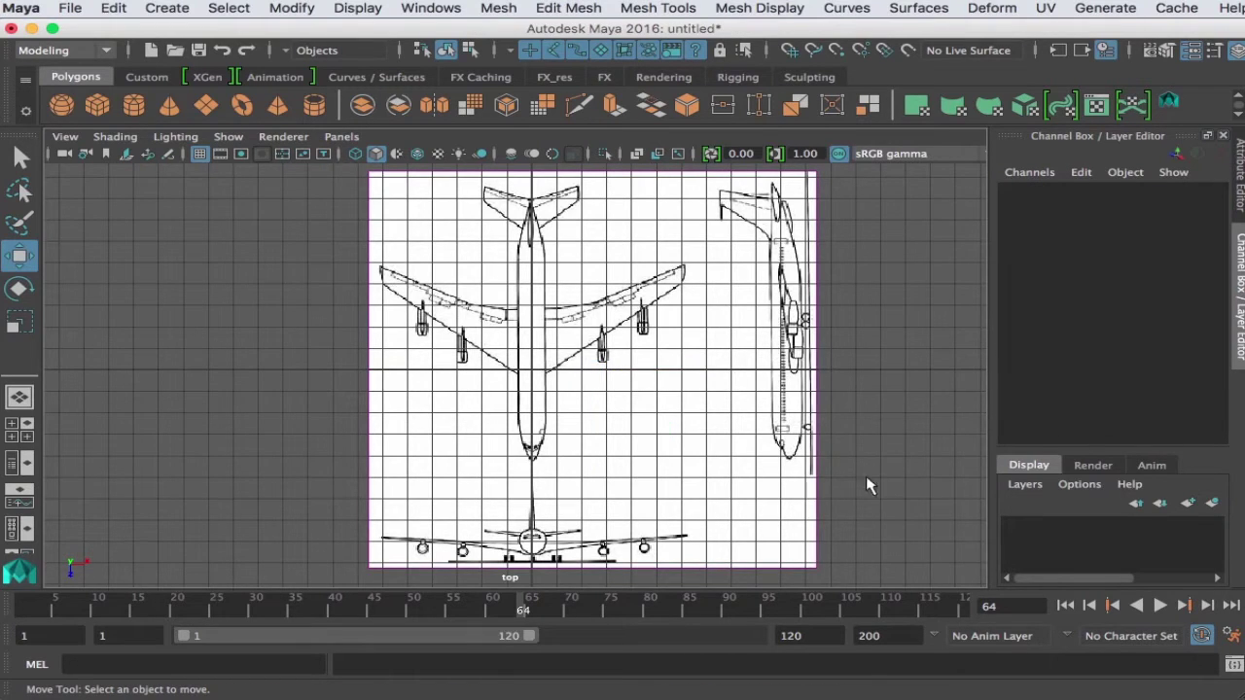
- Set the front image plane's Translate X to 2.428
key("space")
key("space")
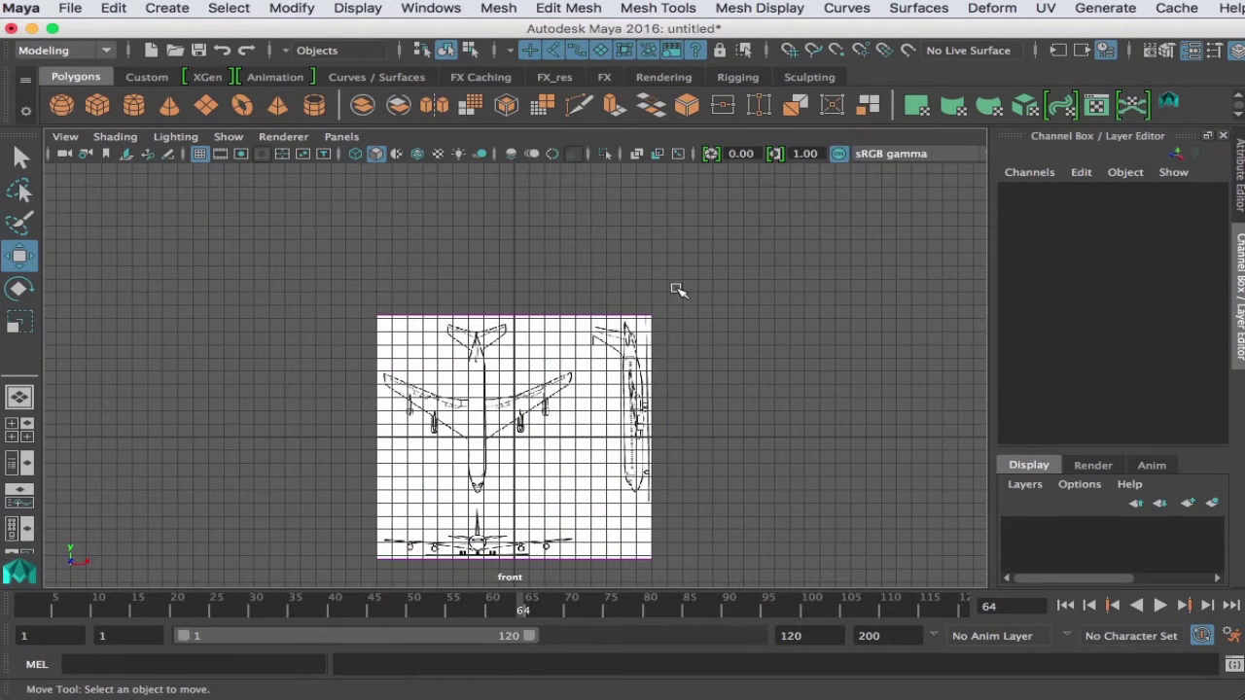
left_click(678, 290)
left_click(1172, 204)
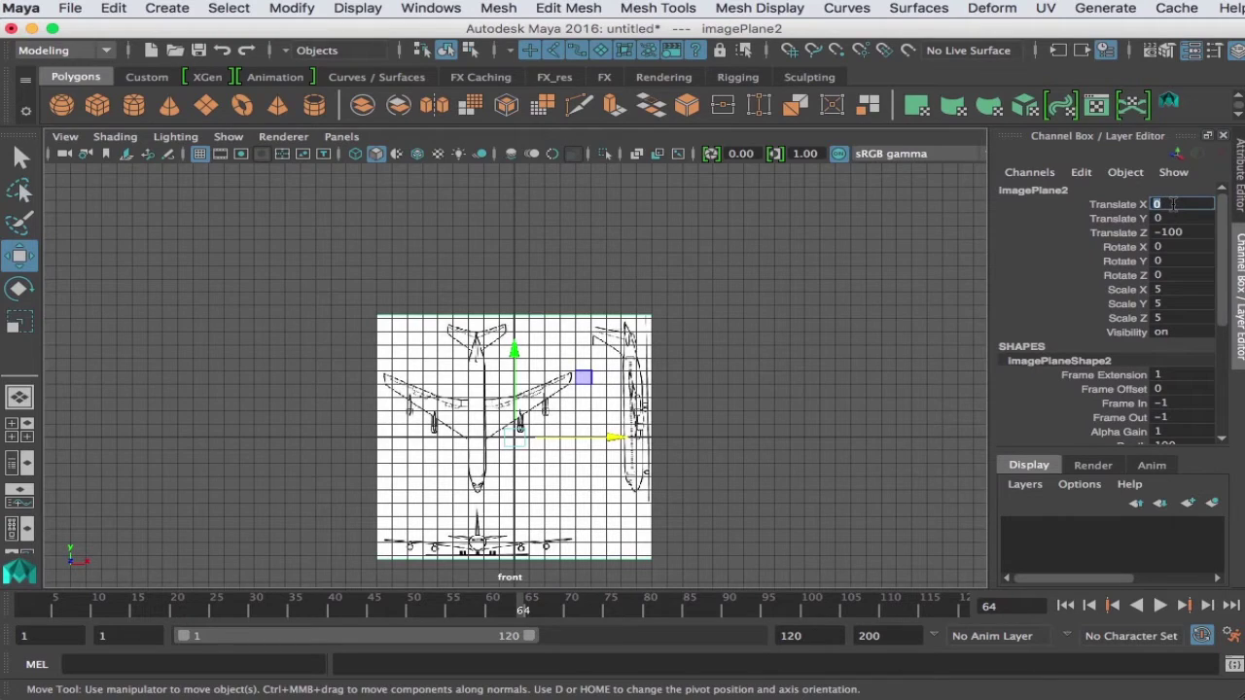
type("2.428")
key("Return")
- Raise the front image plane to about 8.884 on Translate Y, then deselect it
scroll(717, 505, "up", 3)
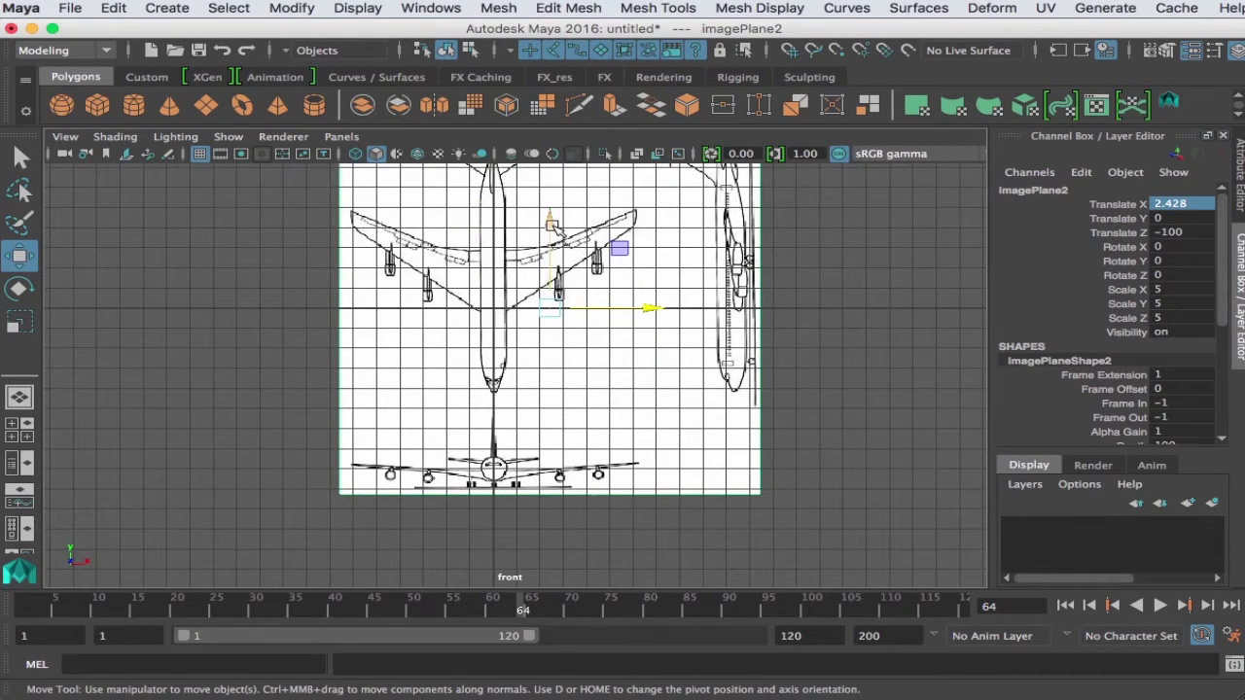
left_click_drag(550, 224, 561, 50)
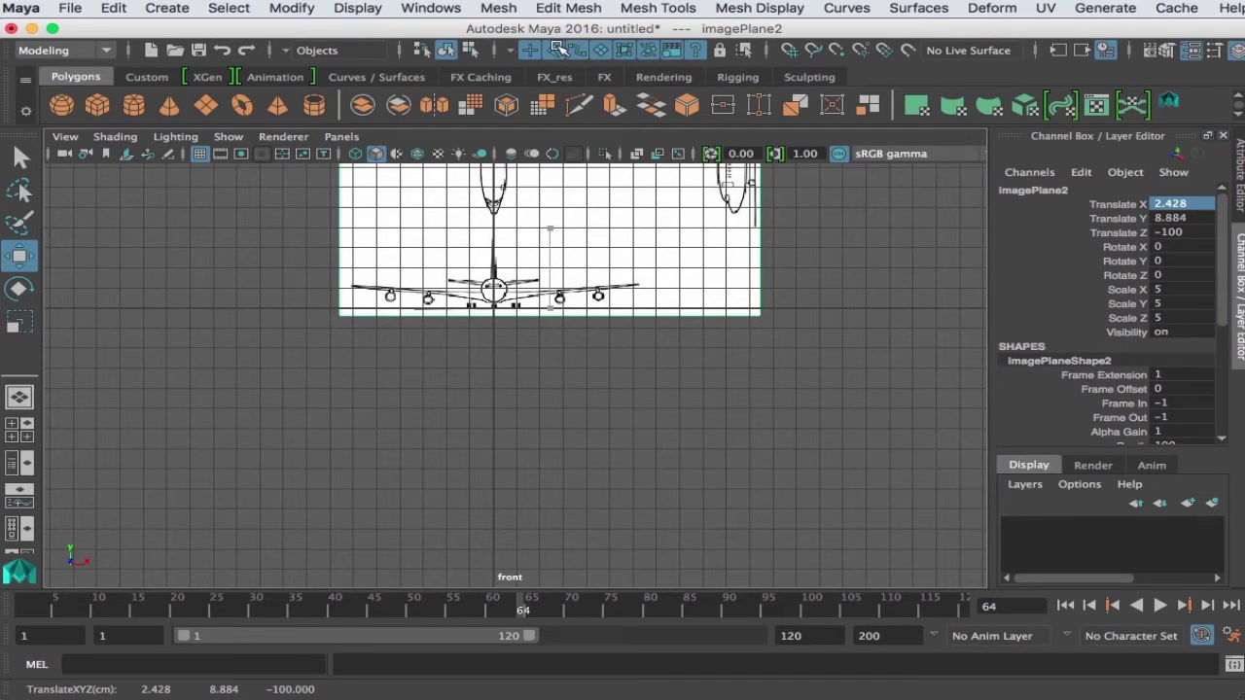
scroll(509, 331, "up", 5)
middle_click_drag(508, 330, 763, 510, "alt")
scroll(389, 482, "down", 2)
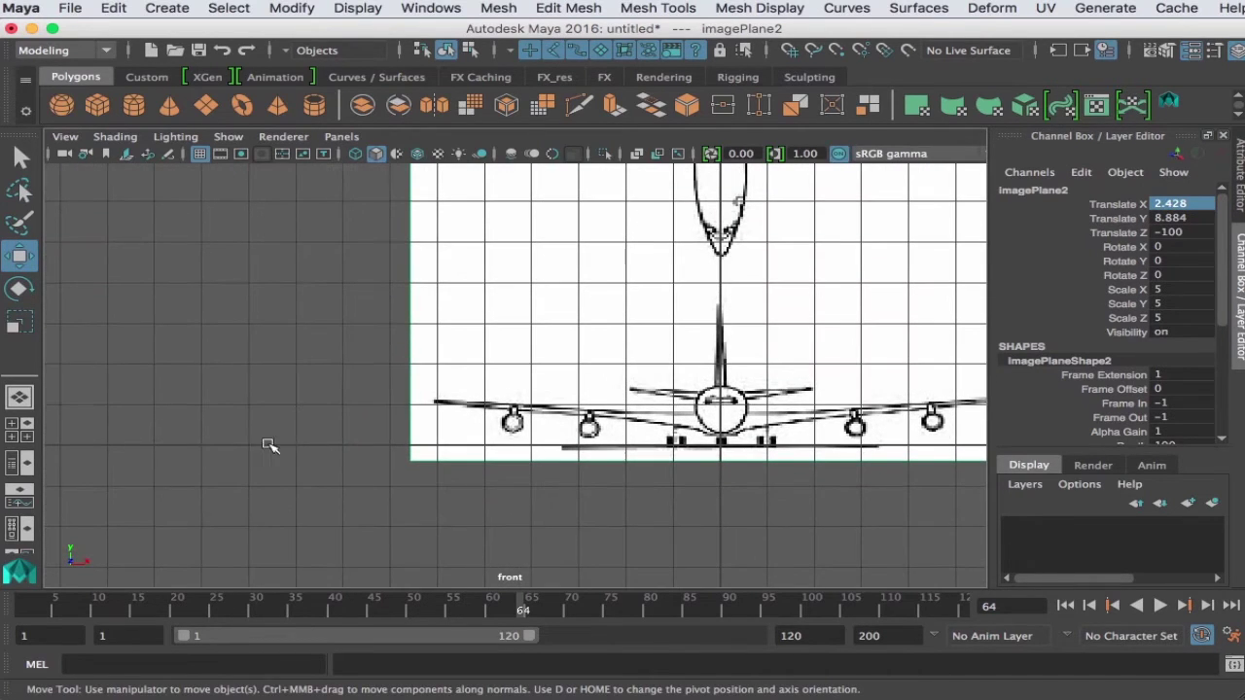
scroll(671, 462, "down", 1)
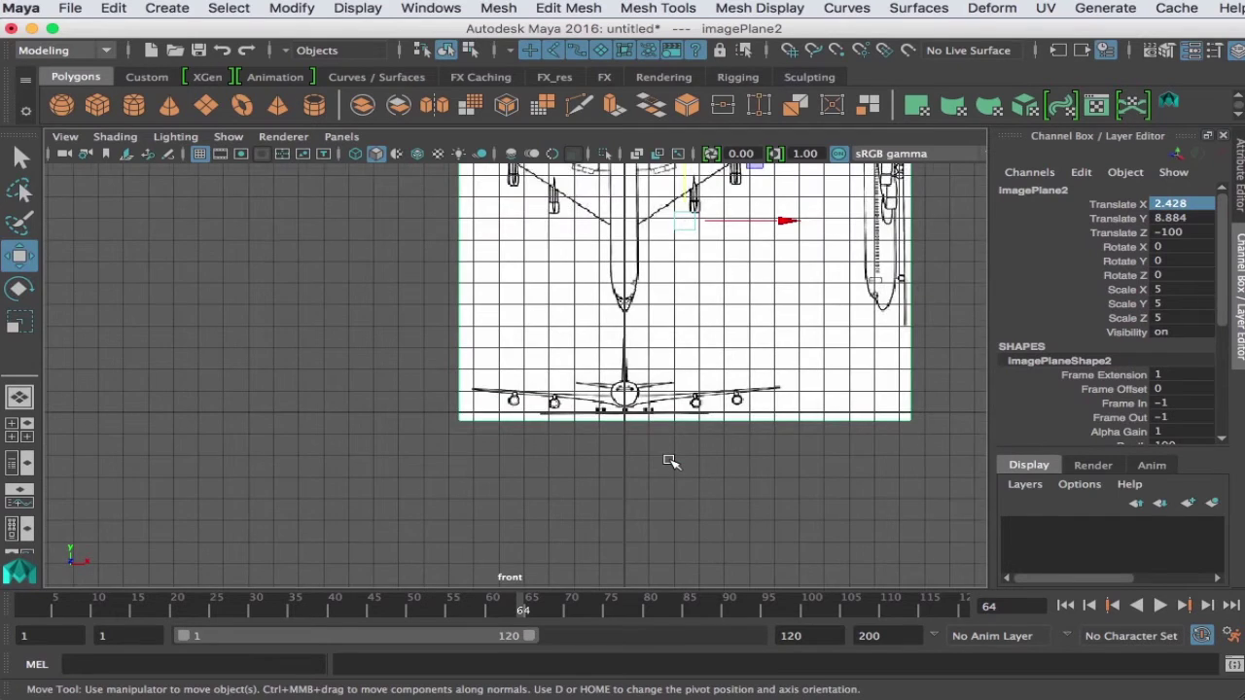
scroll(671, 462, "down", 3)
scroll(671, 462, "up", 2)
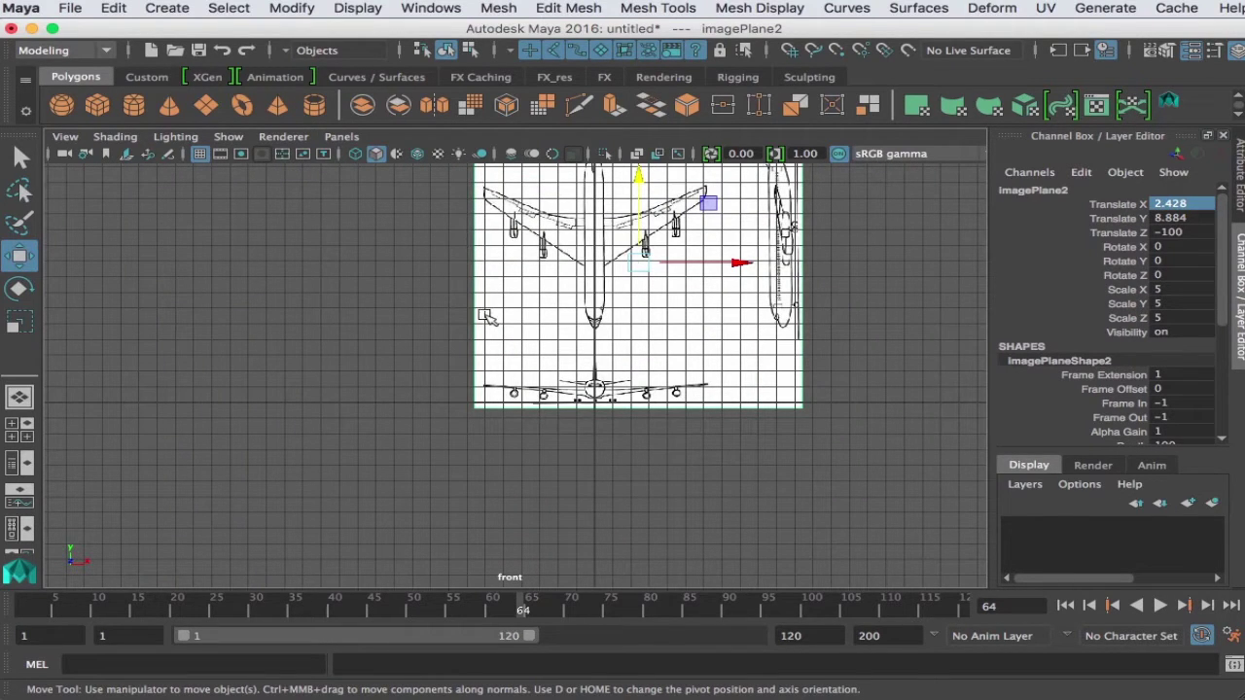
left_click(381, 371)
- Create a polygon cube and scale it uniformly to 0.529
scroll(730, 418, "up", 2)
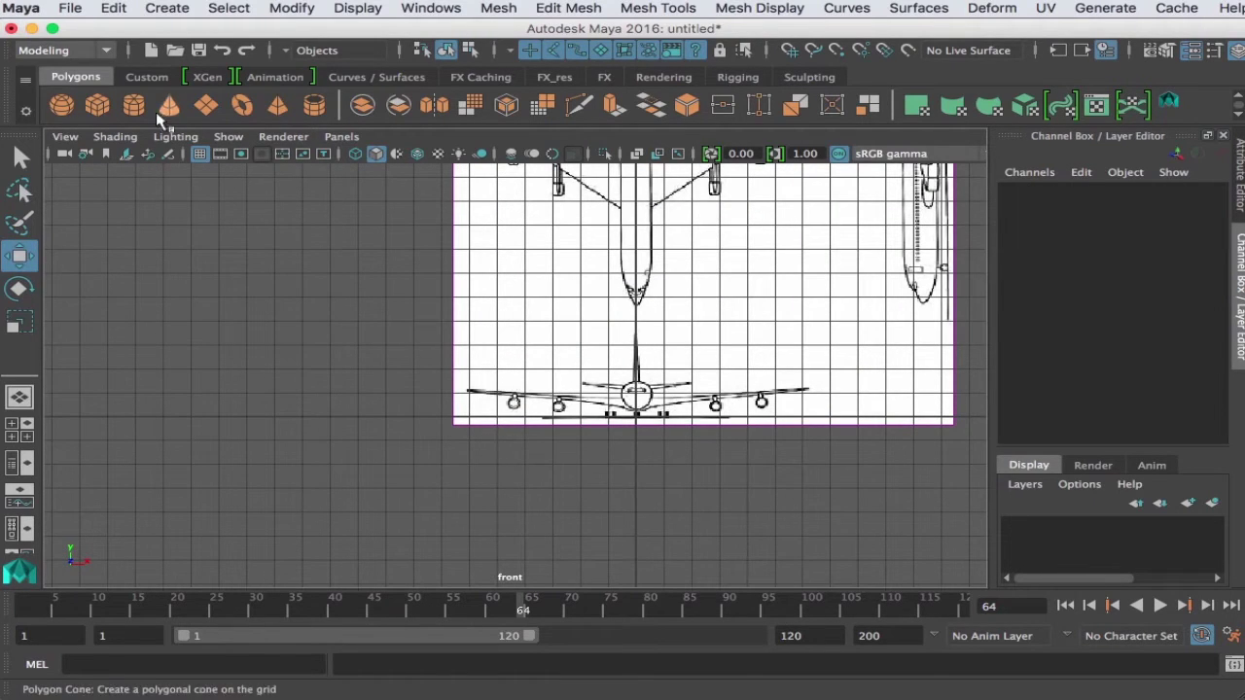
left_click(98, 105)
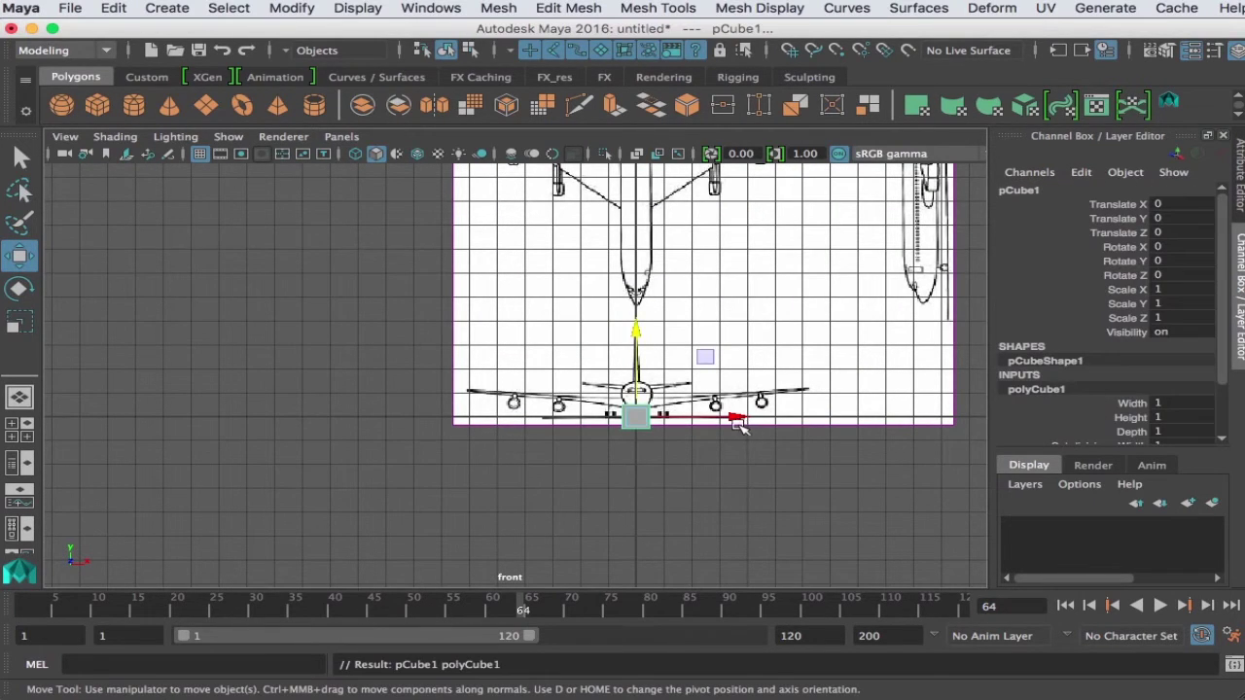
key("r")
left_click_drag(650, 419, 634, 419)
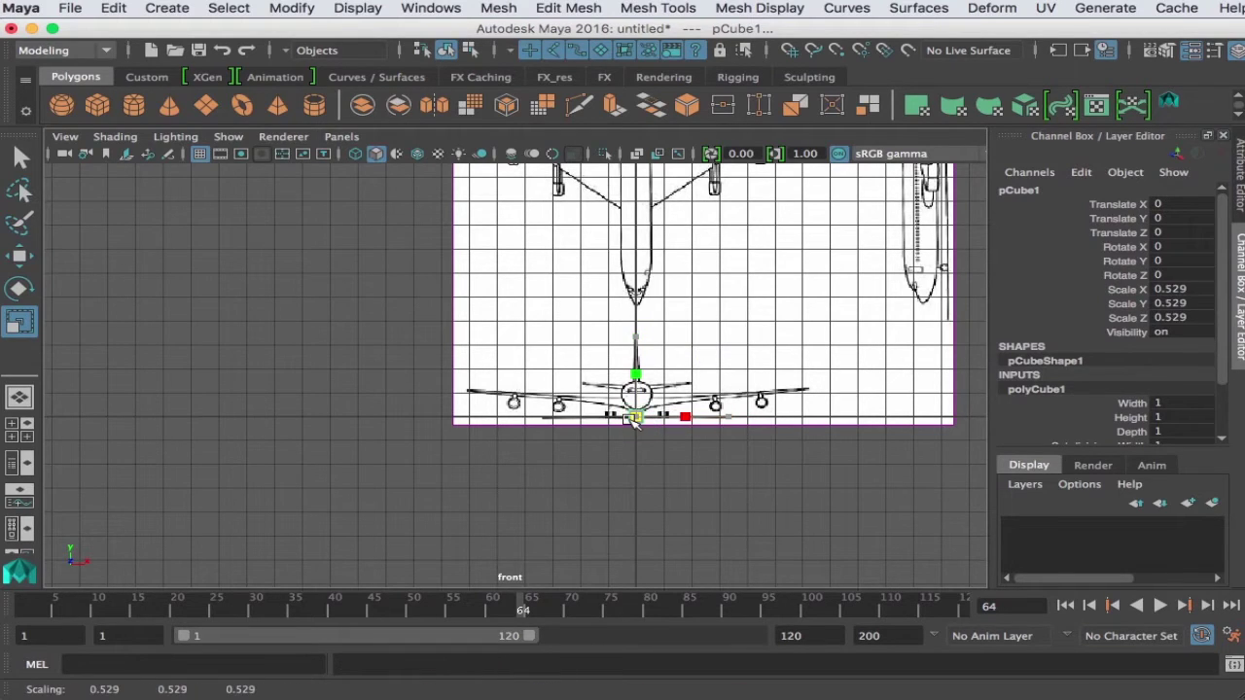
key("w")
- Place the cube on the left wingtip and a duplicate on the right wingtip
left_click_drag(745, 418, 562, 422)
left_click_drag(461, 333, 468, 308)
key("ctrl+d")
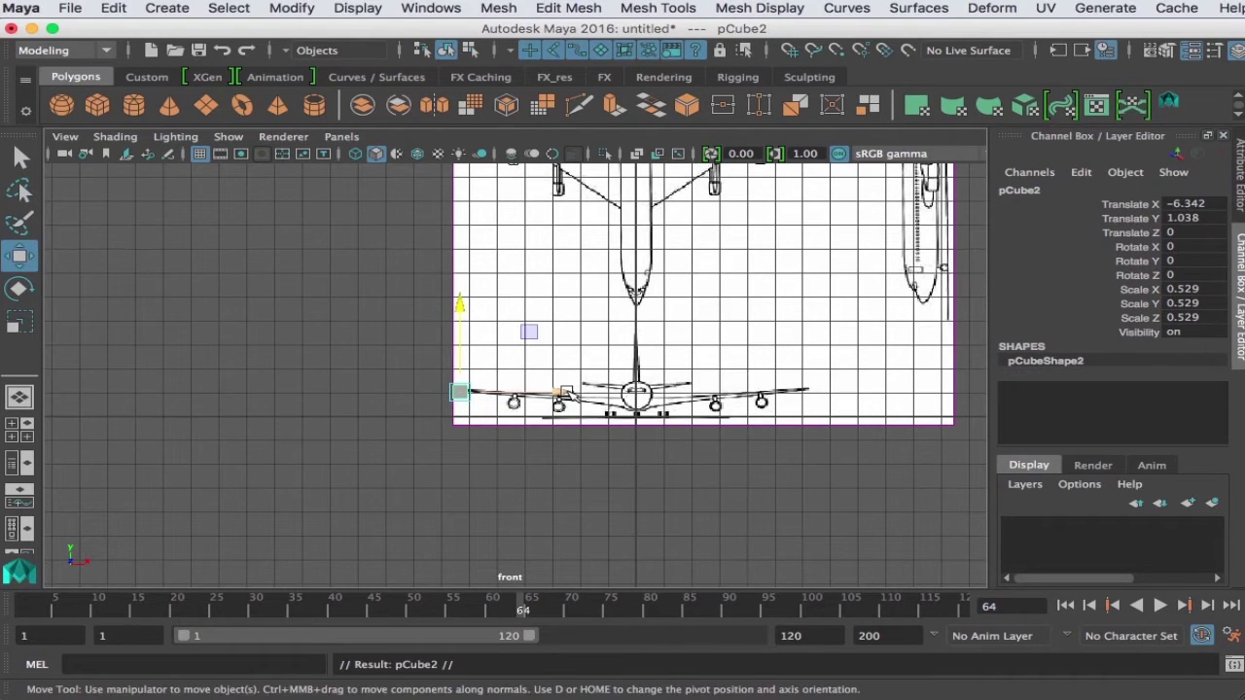
left_click_drag(565, 393, 921, 394)
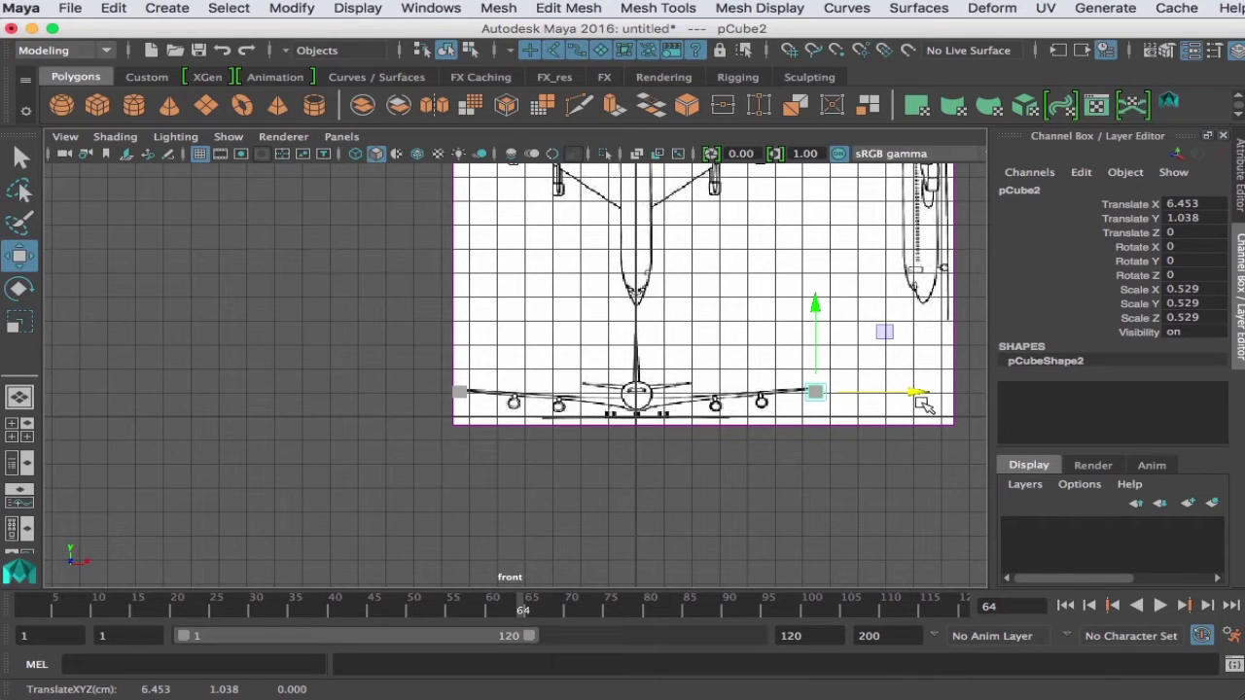
- In the top view, duplicate marker cubes onto the airplane's nose and tail
key("space")
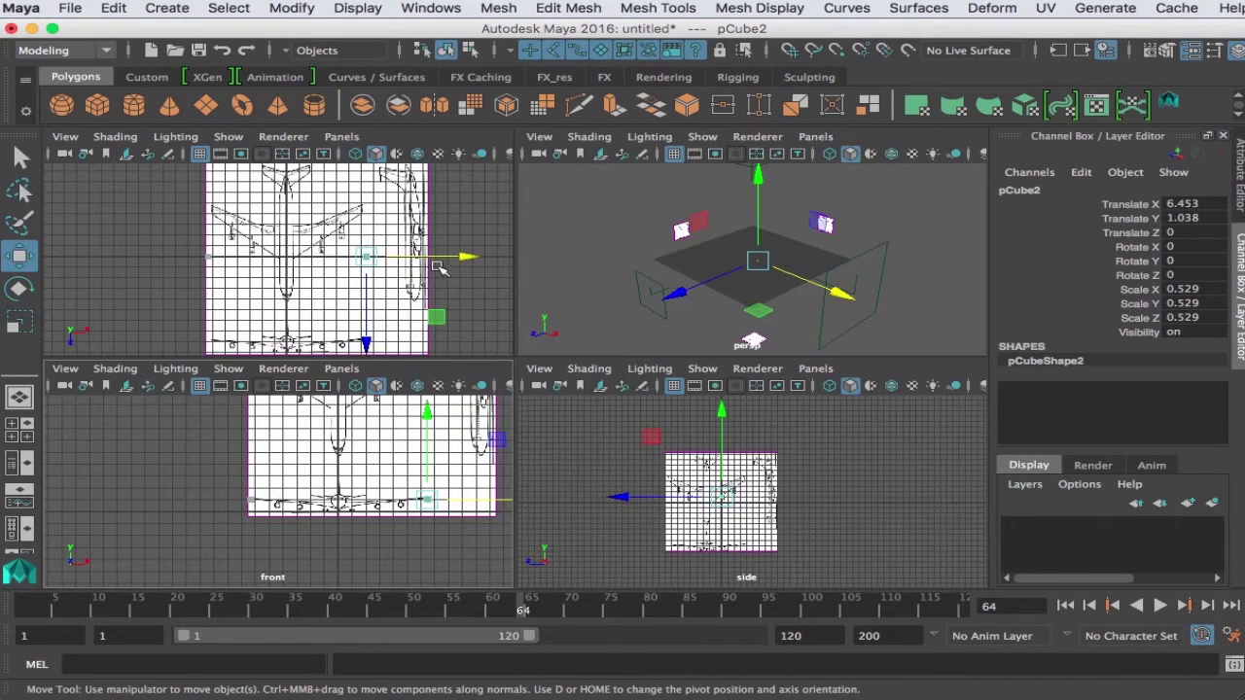
key("space")
key("ctrl+d")
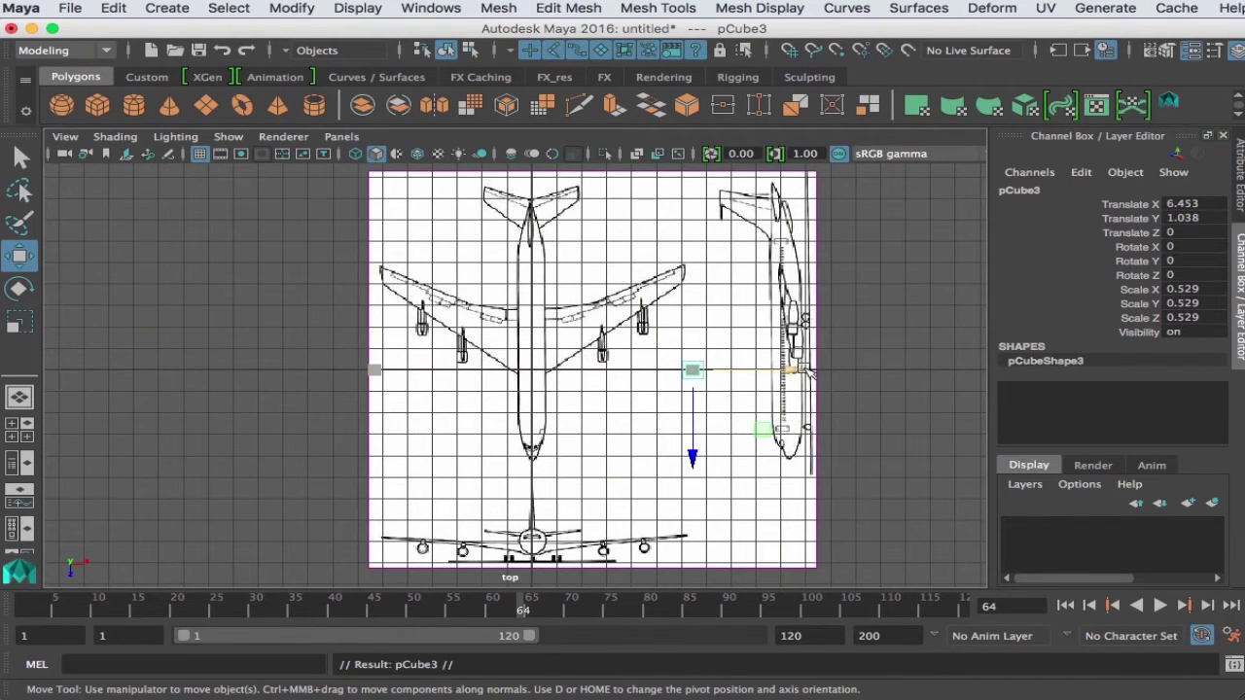
left_click_drag(803, 371, 632, 377)
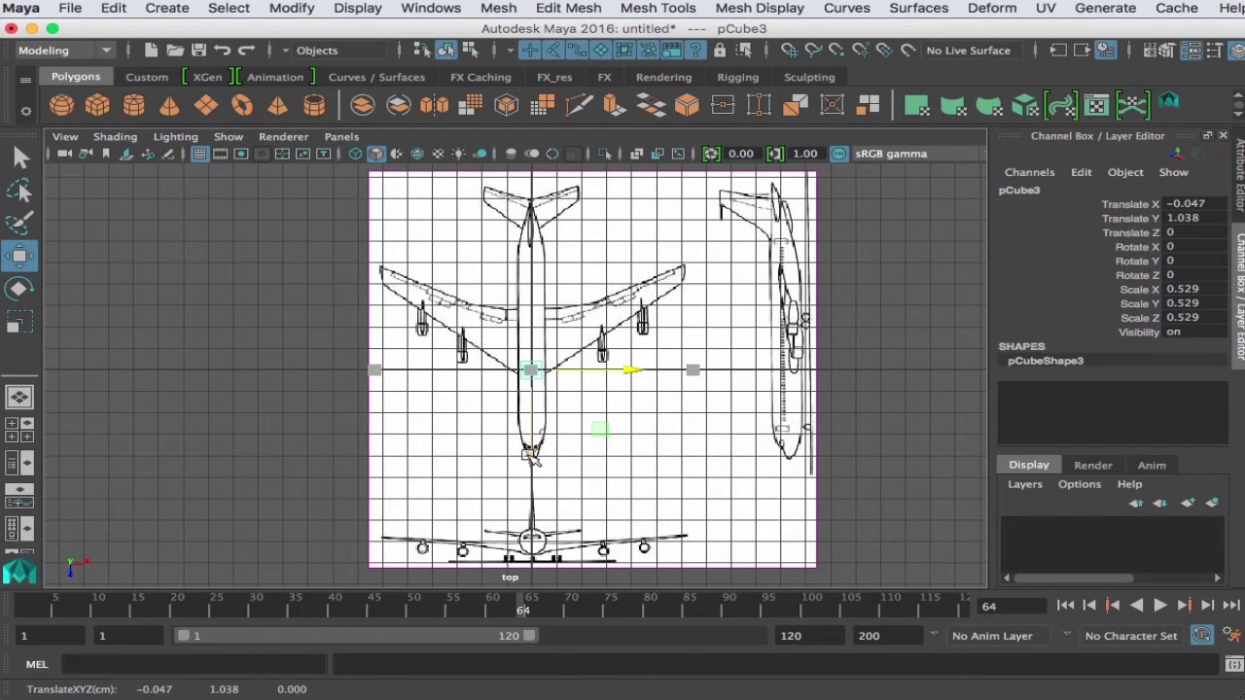
left_click_drag(533, 457, 531, 552)
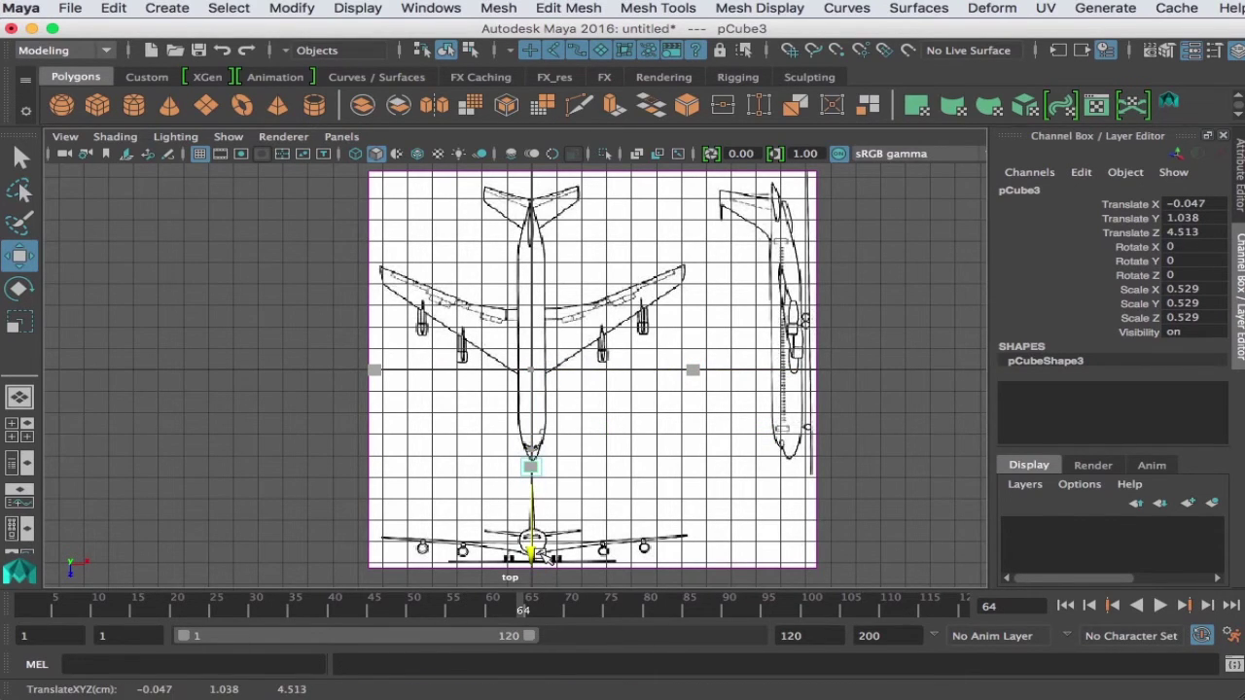
key("ctrl+d")
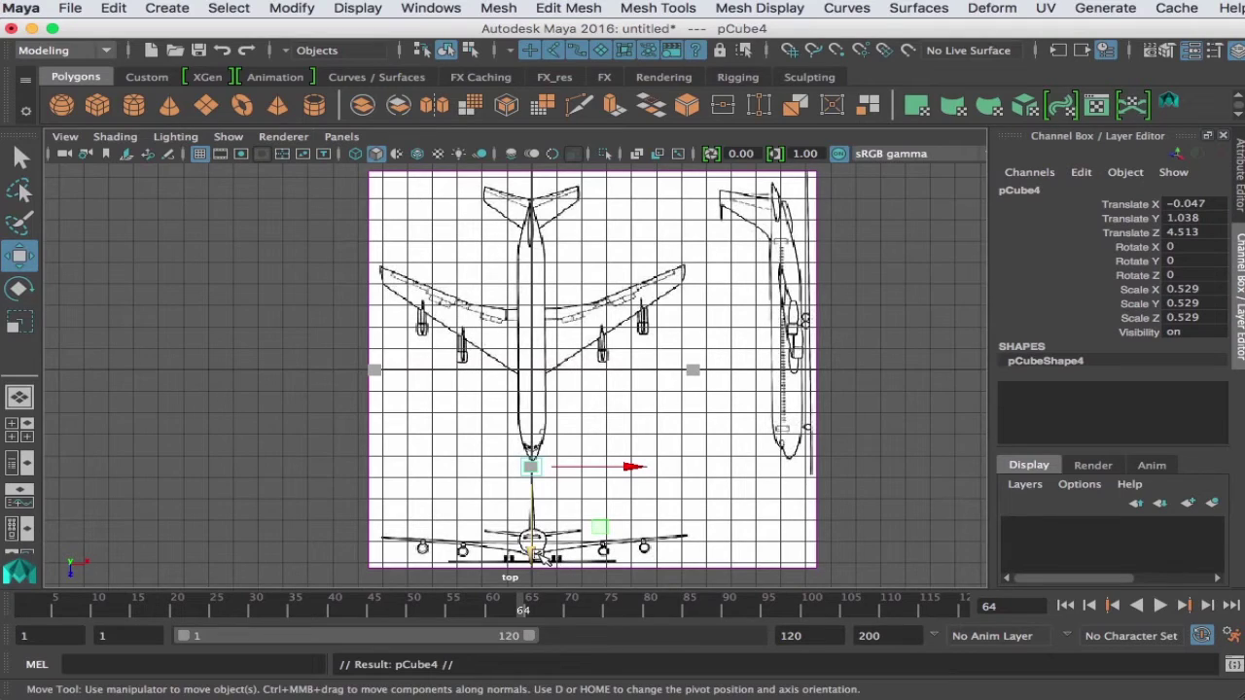
left_click_drag(532, 553, 564, 278)
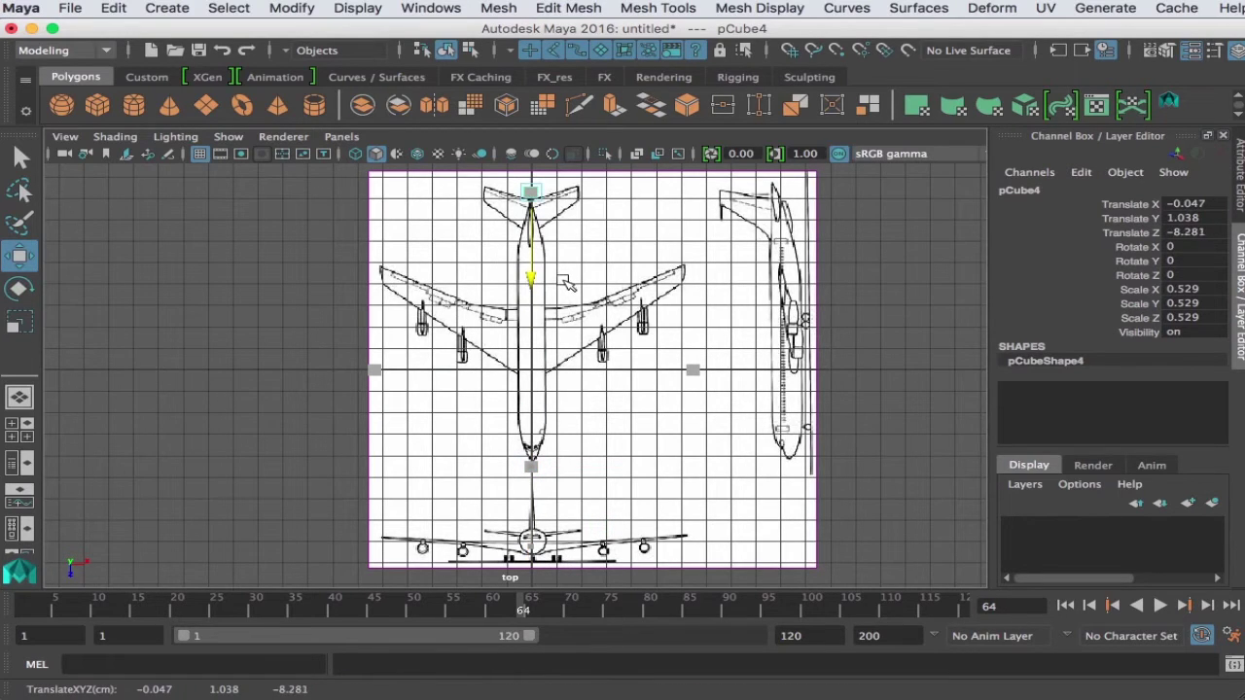
- Move a marker cube onto the left wingtip at -4.844 Z and show the side view full-size
left_click(692, 370)
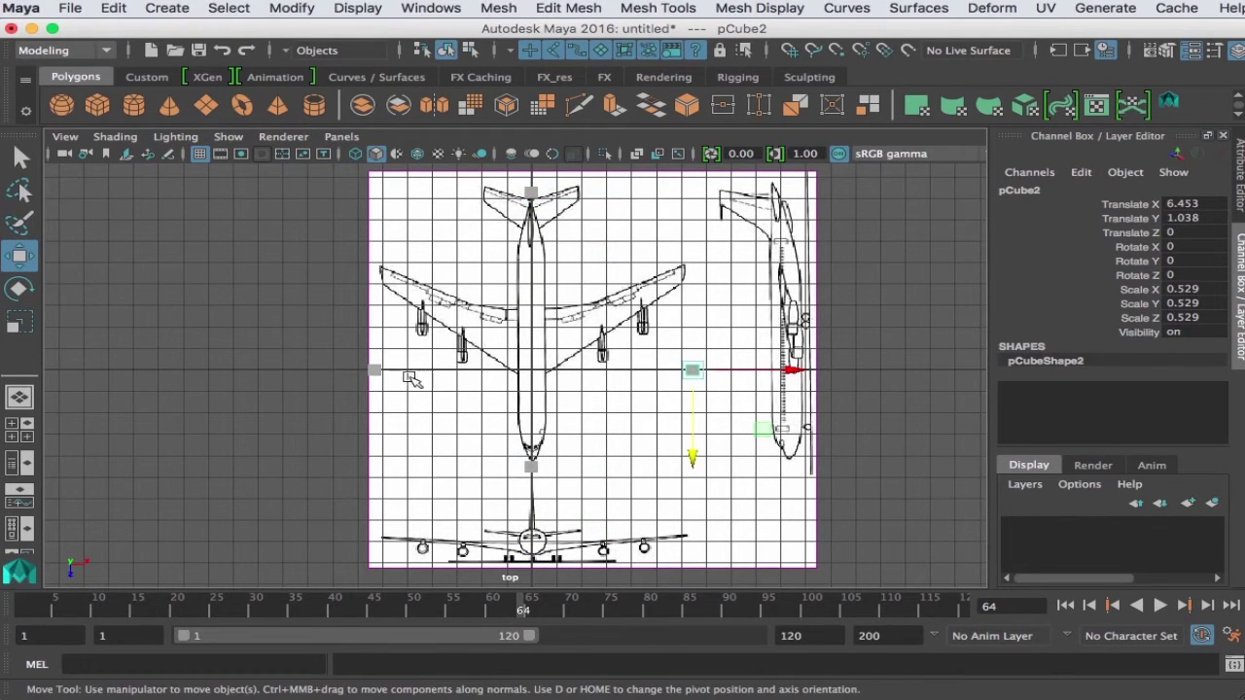
left_click(379, 371)
left_click_drag(384, 465, 394, 360)
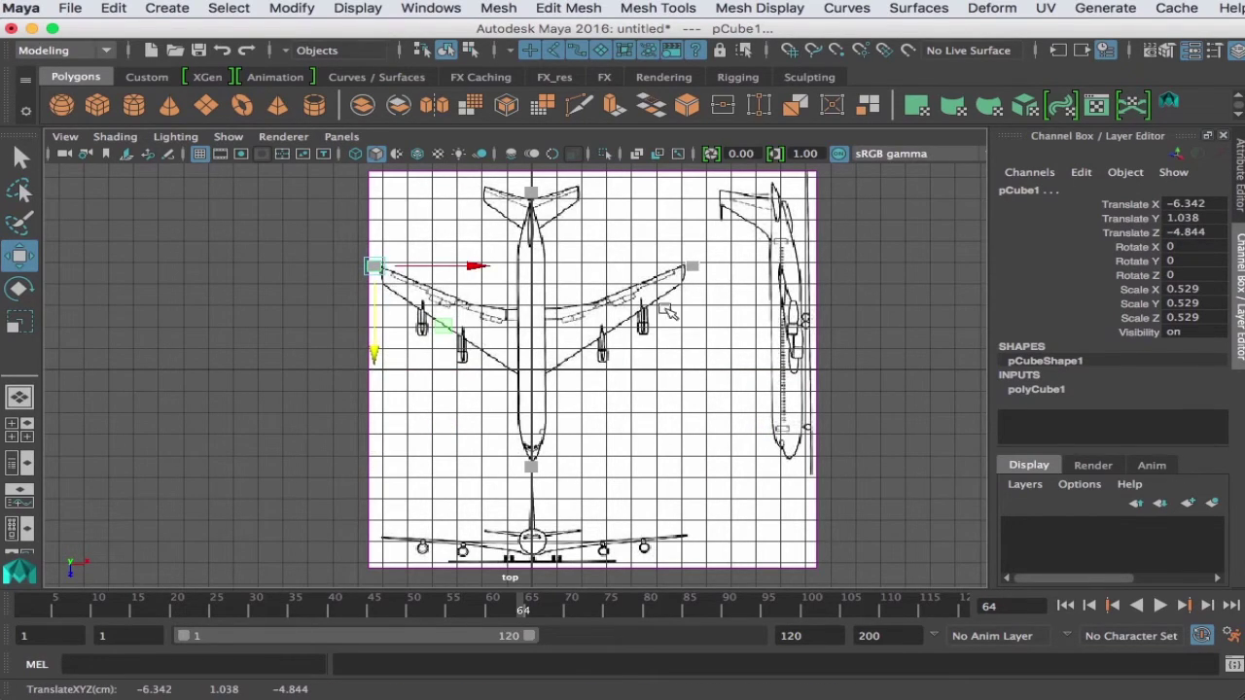
key("space")
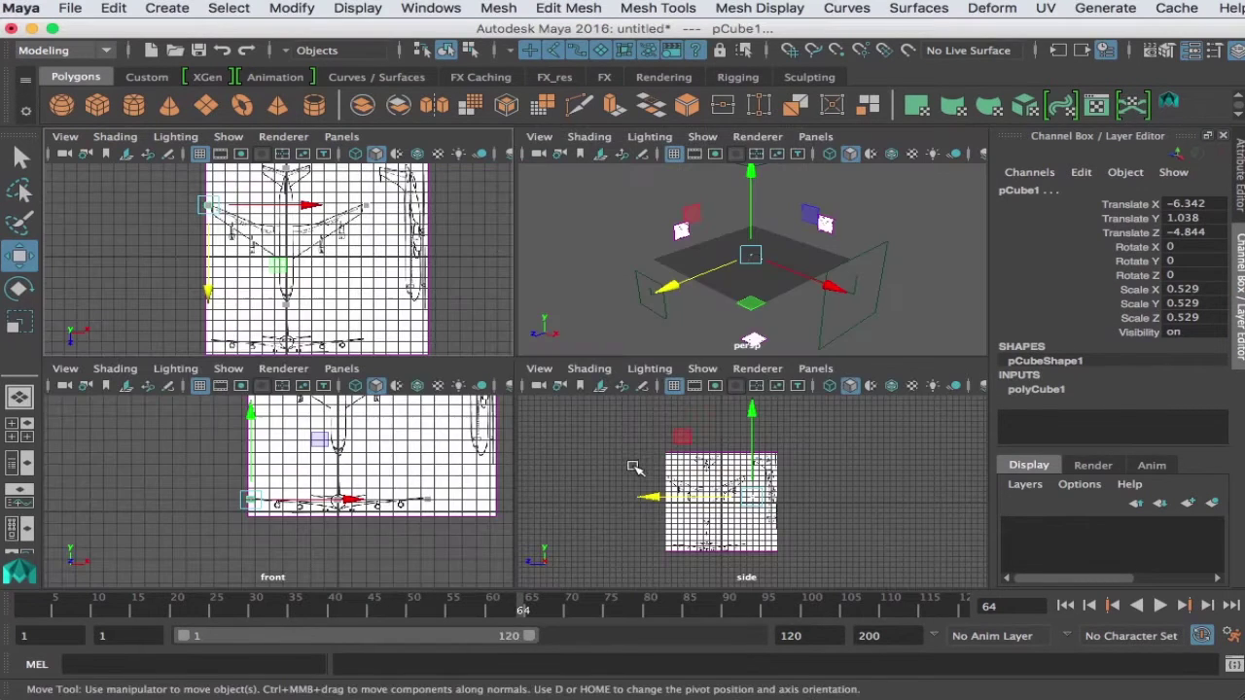
key("space")
scroll(659, 371, "up", 4)
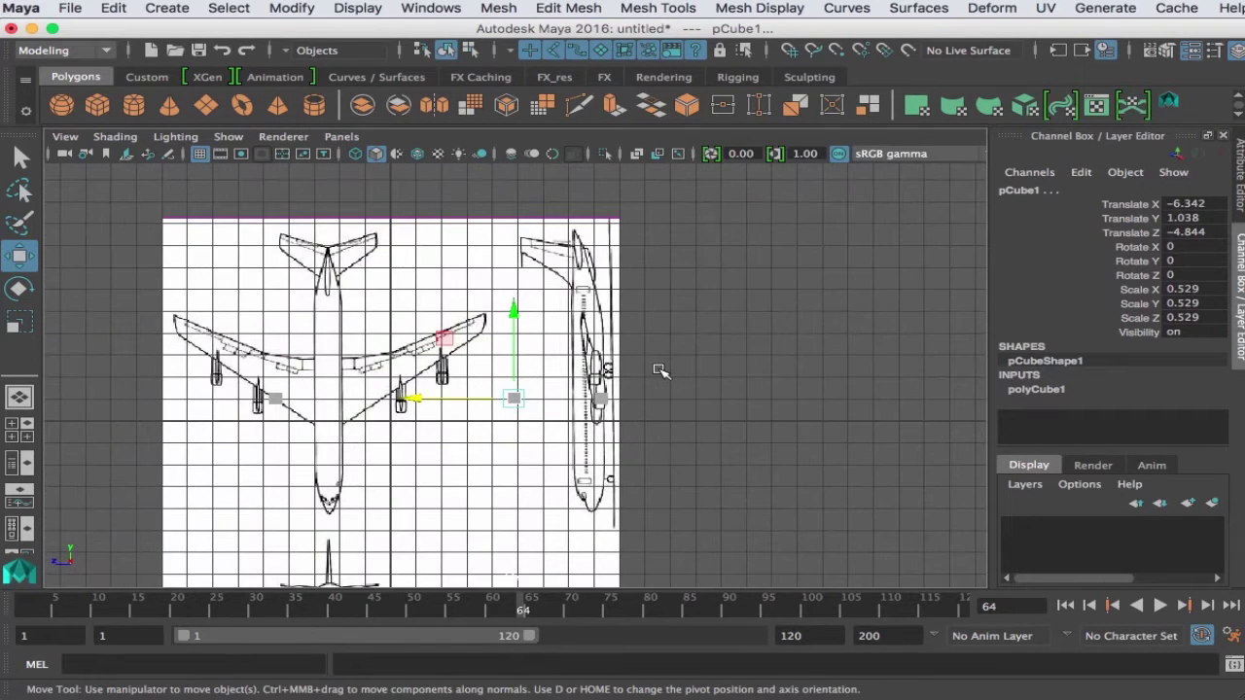
- Rotate the side-view image plane to -90 X, 0 Y, -90 Z so the airplane lies flat
left_click(710, 424)
scroll(681, 473, "down", 1)
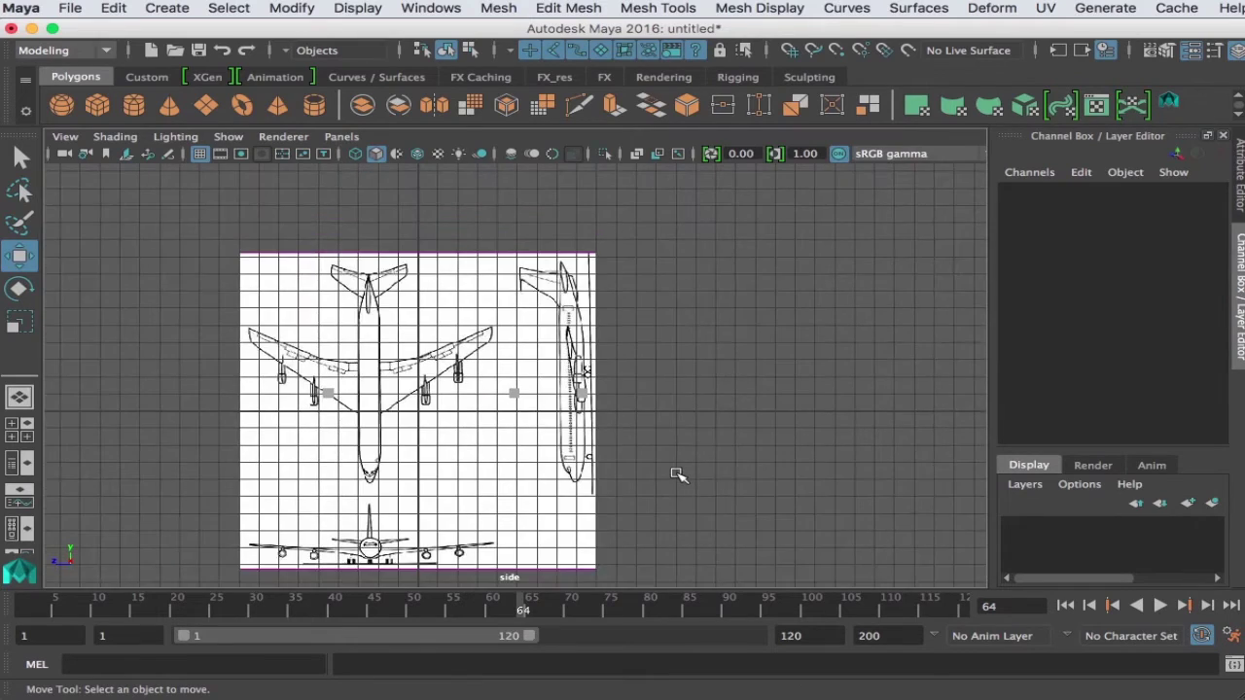
scroll(678, 475, "up", 3)
scroll(678, 475, "down", 4)
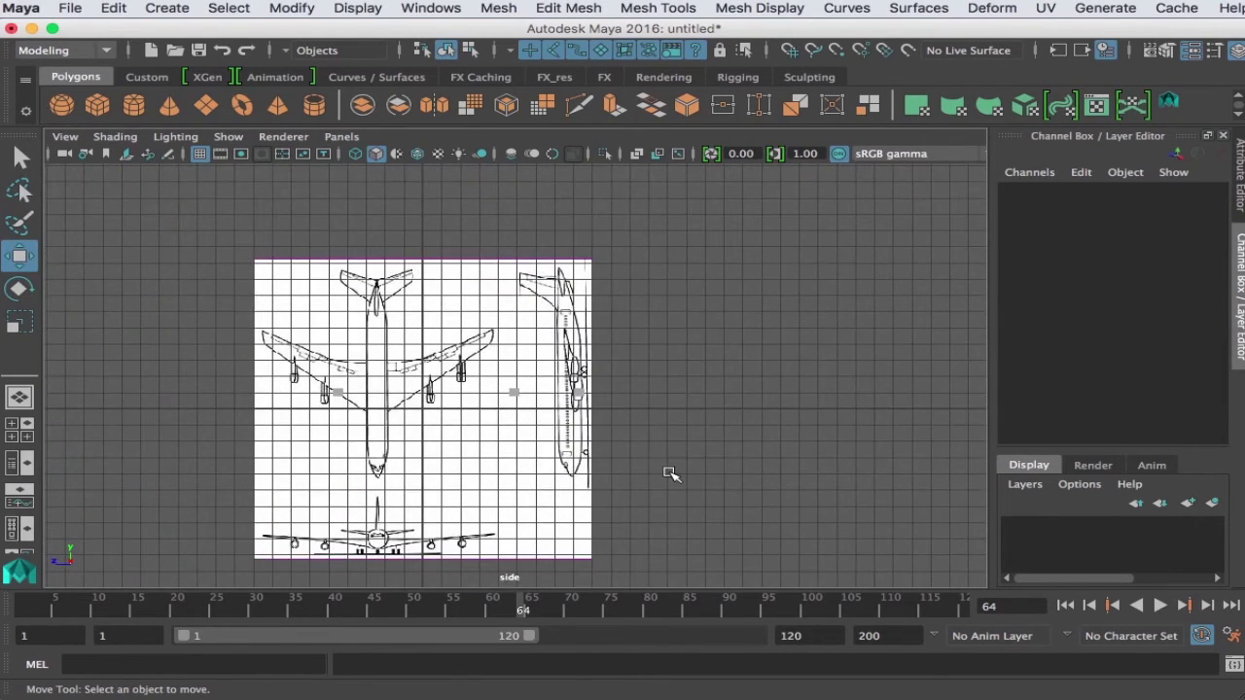
scroll(678, 474, "up", 1)
scroll(321, 399, "down", 3)
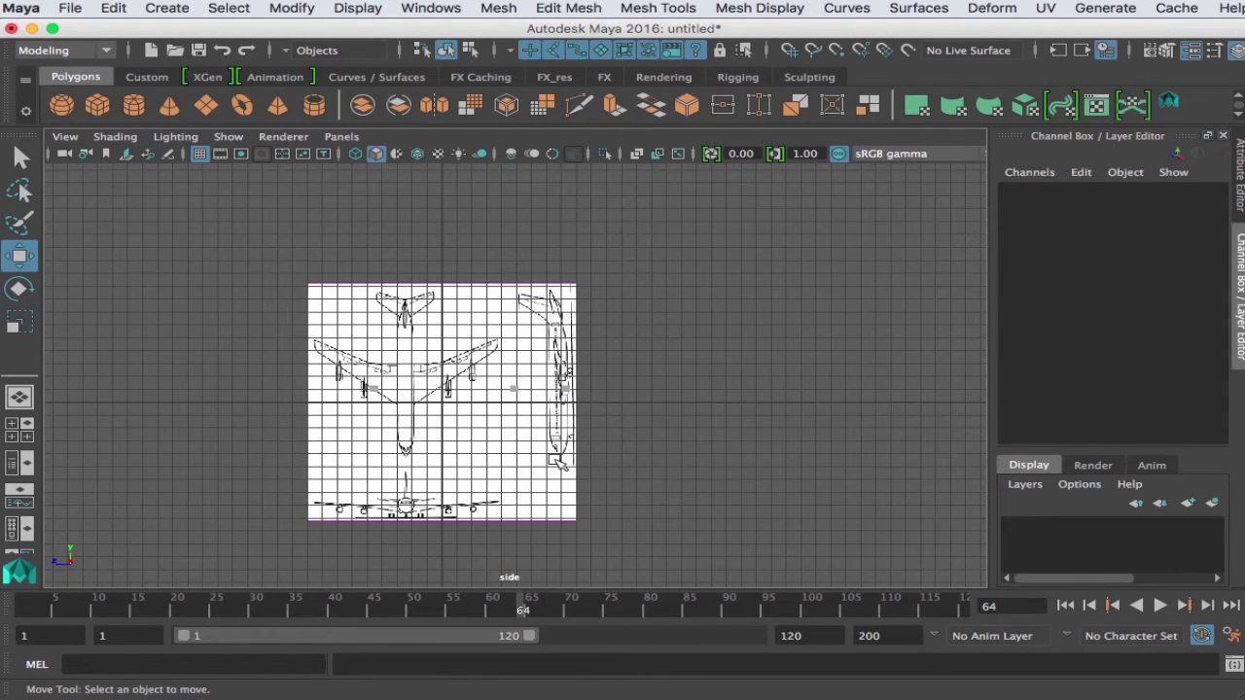
scroll(360, 403, "up", 2)
left_click(564, 496)
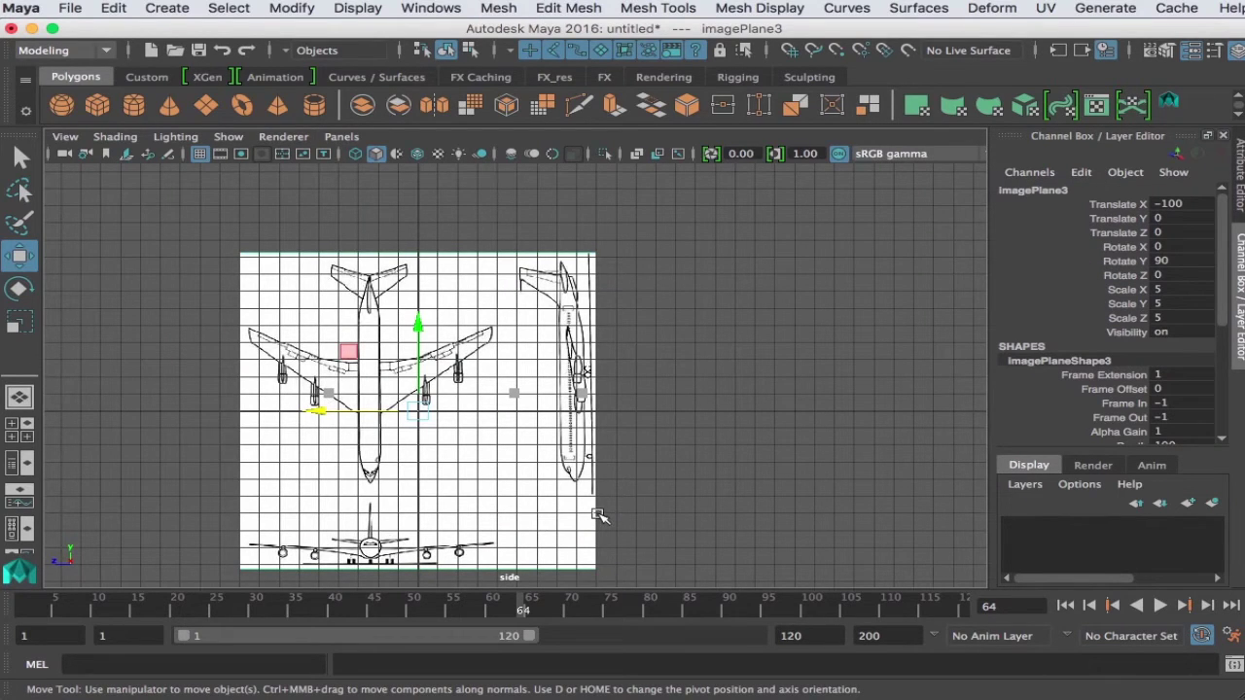
key("e")
left_click_drag(523, 368, 478, 493)
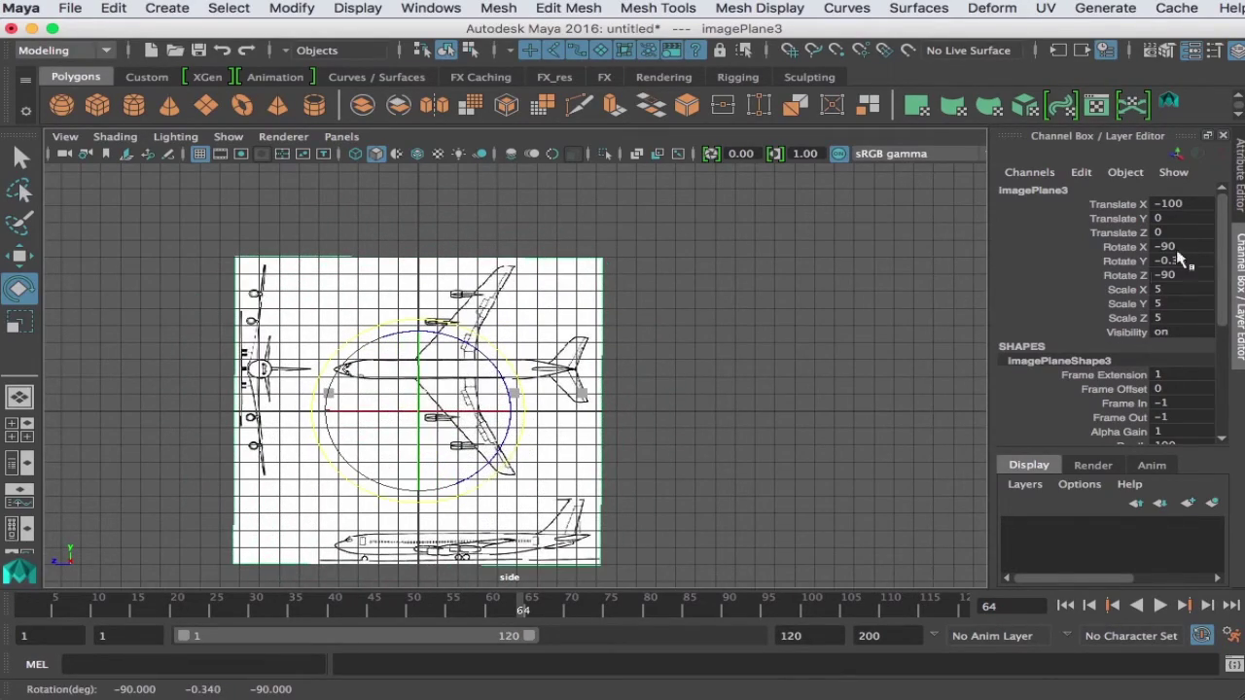
double_click(1181, 261)
key("Return")
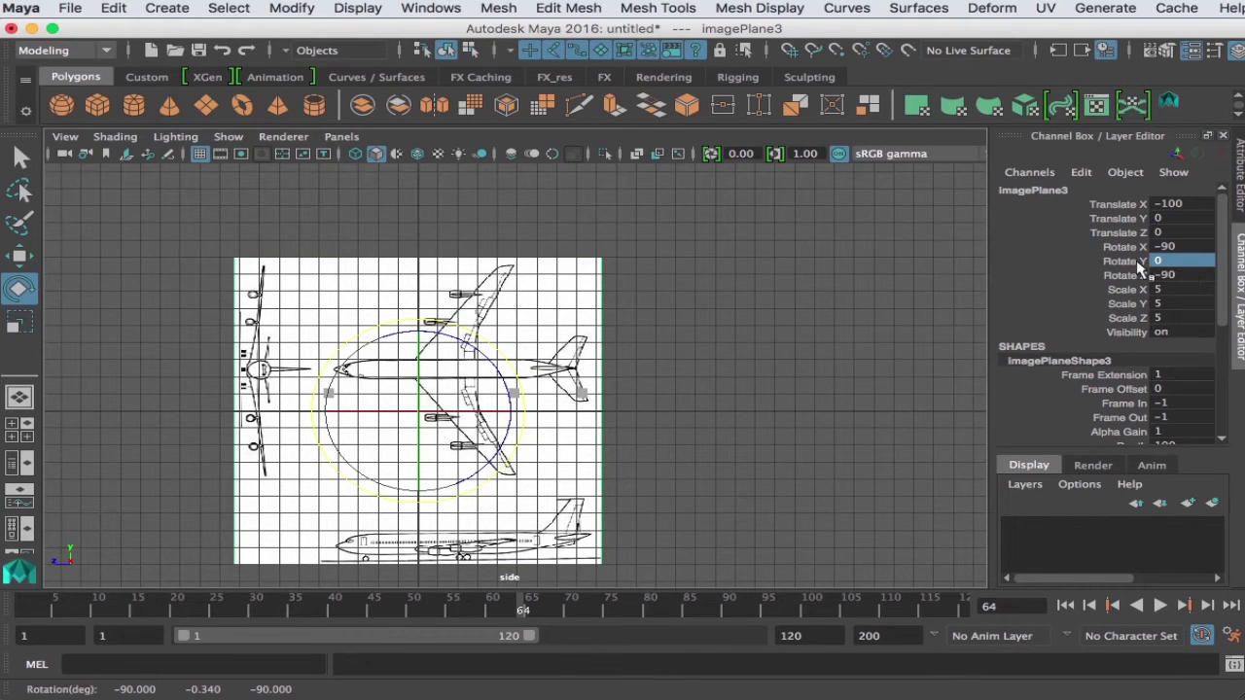
scroll(630, 318, "up", 2)
- Move the side image plane to about 8.897 Y and 0.103 Z to align the profile
key("w")
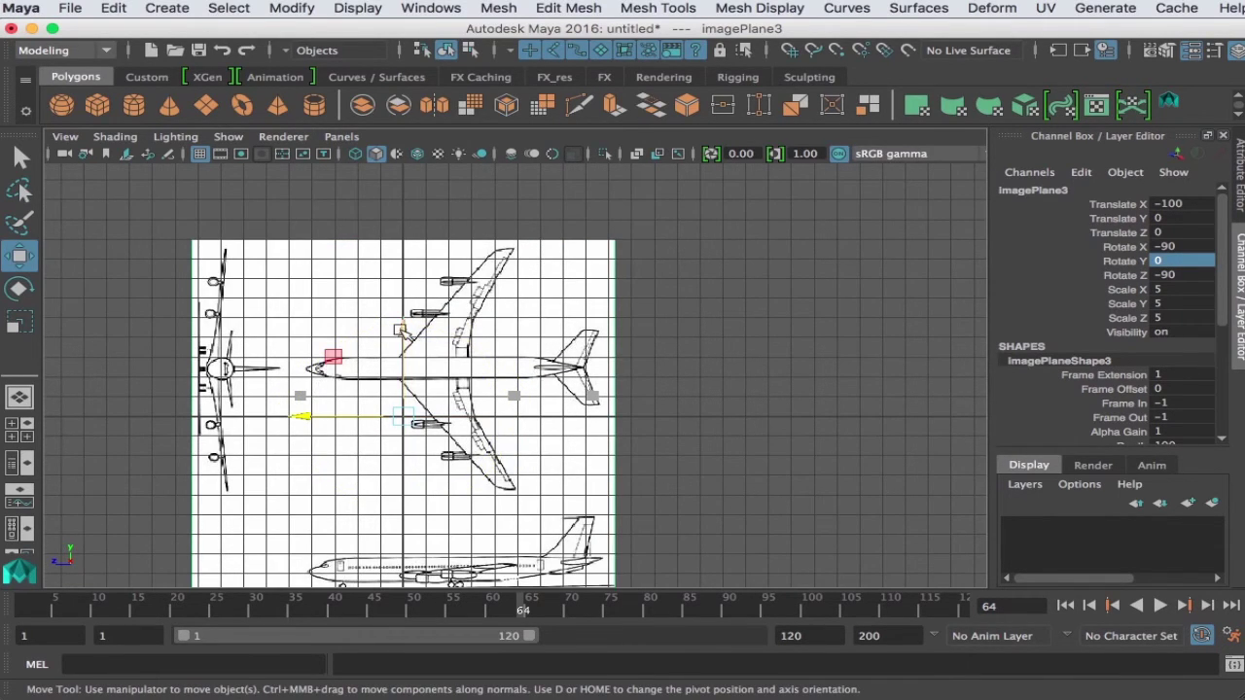
left_click_drag(402, 331, 440, 153)
scroll(423, 234, "up", 3)
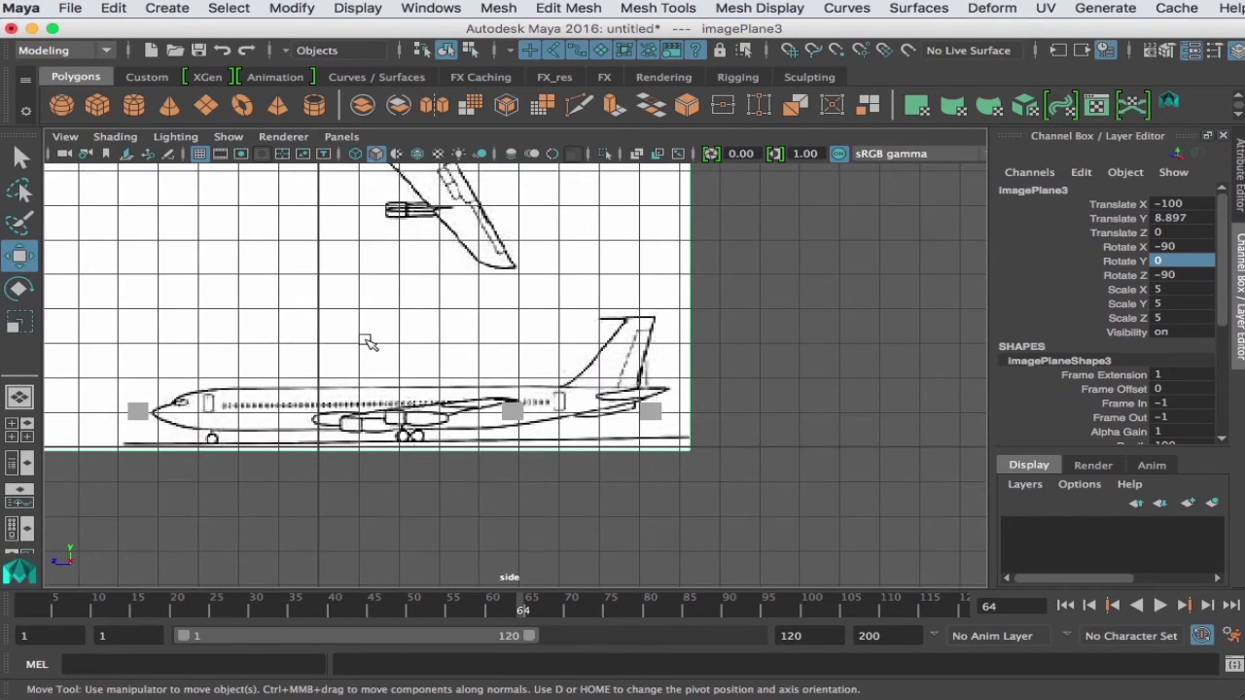
middle_click_drag(367, 341, 544, 378, "alt")
left_click_drag(543, 179, 539, 178)
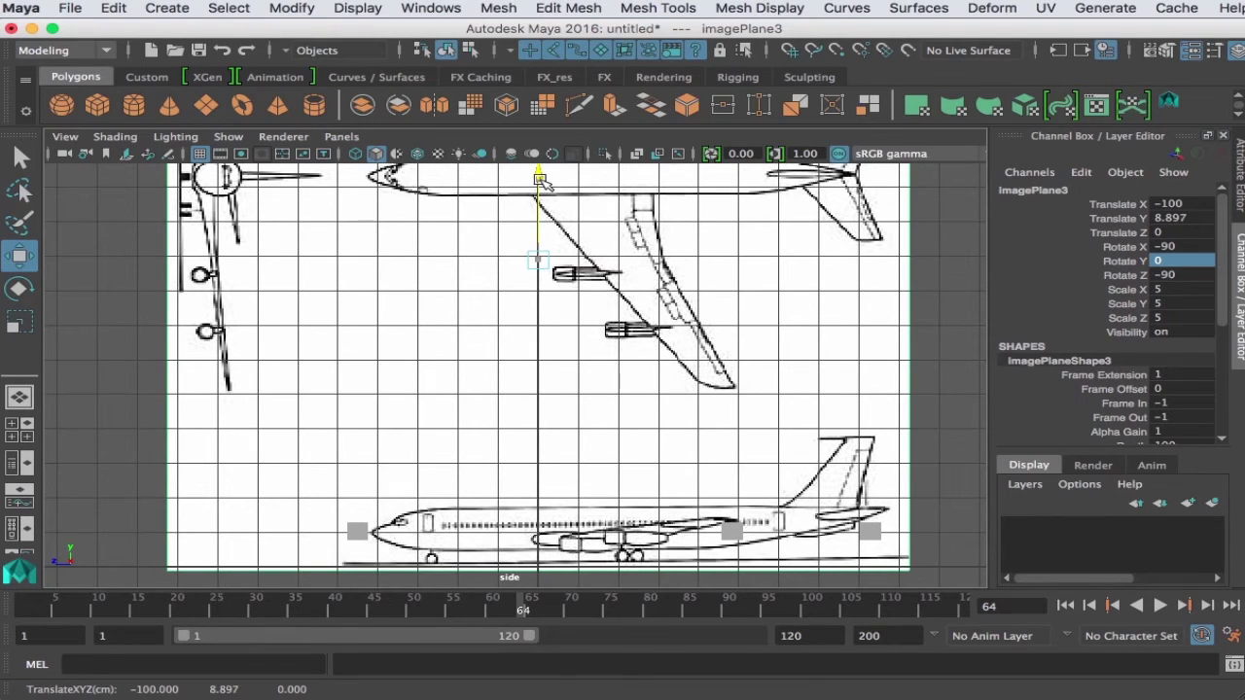
left_click_drag(445, 262, 441, 259)
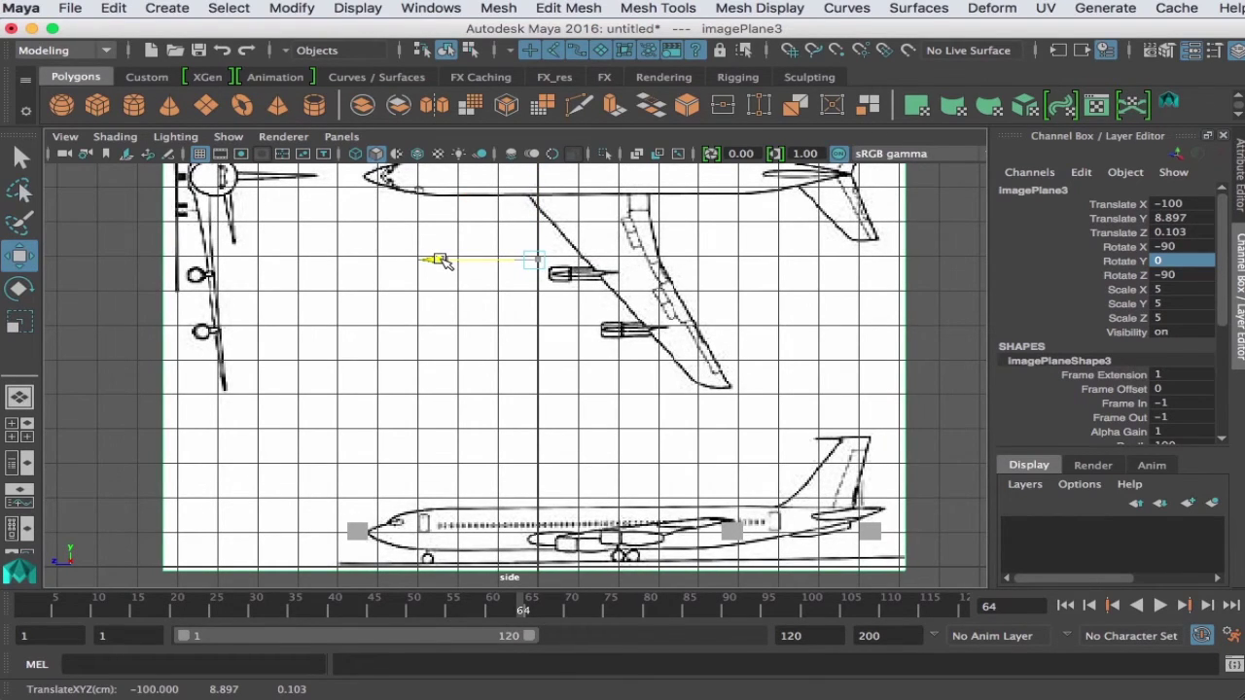
- Move the tail marker cube to 1.45 Y on the tail fin, then deselect it
left_click(872, 534)
left_click_drag(868, 495, 869, 446)
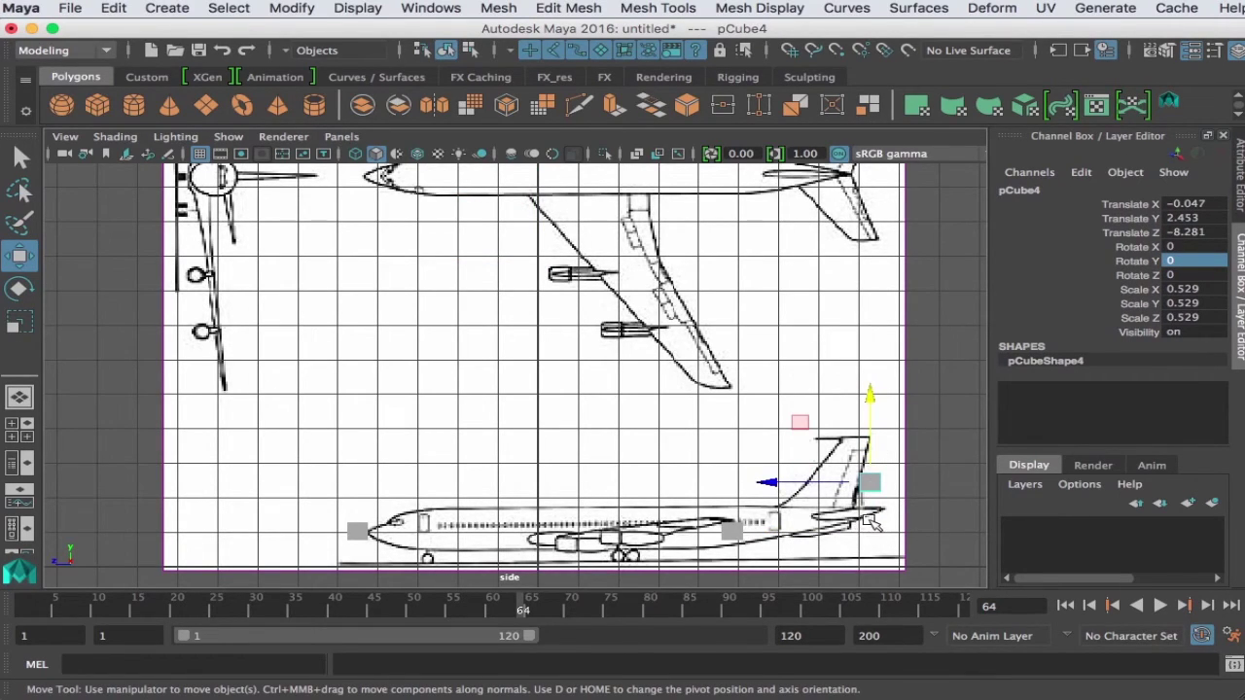
left_click_drag(870, 399, 874, 431)
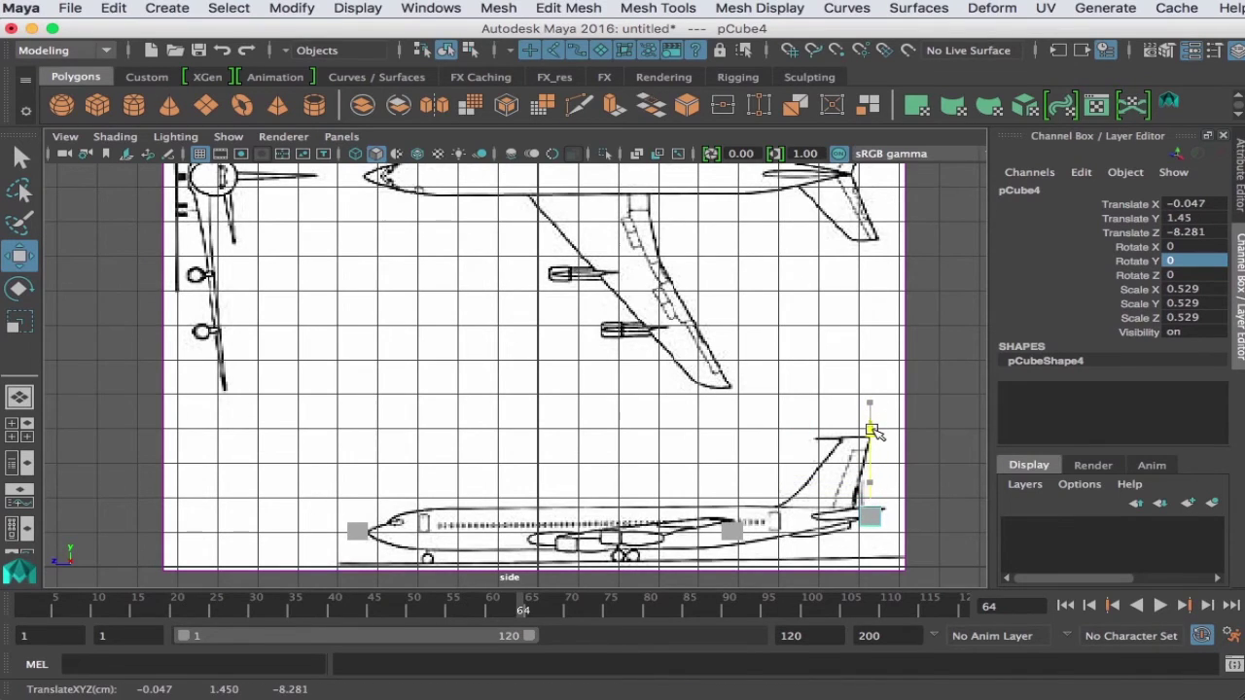
scroll(647, 528, "down", 2)
scroll(476, 491, "up", 2)
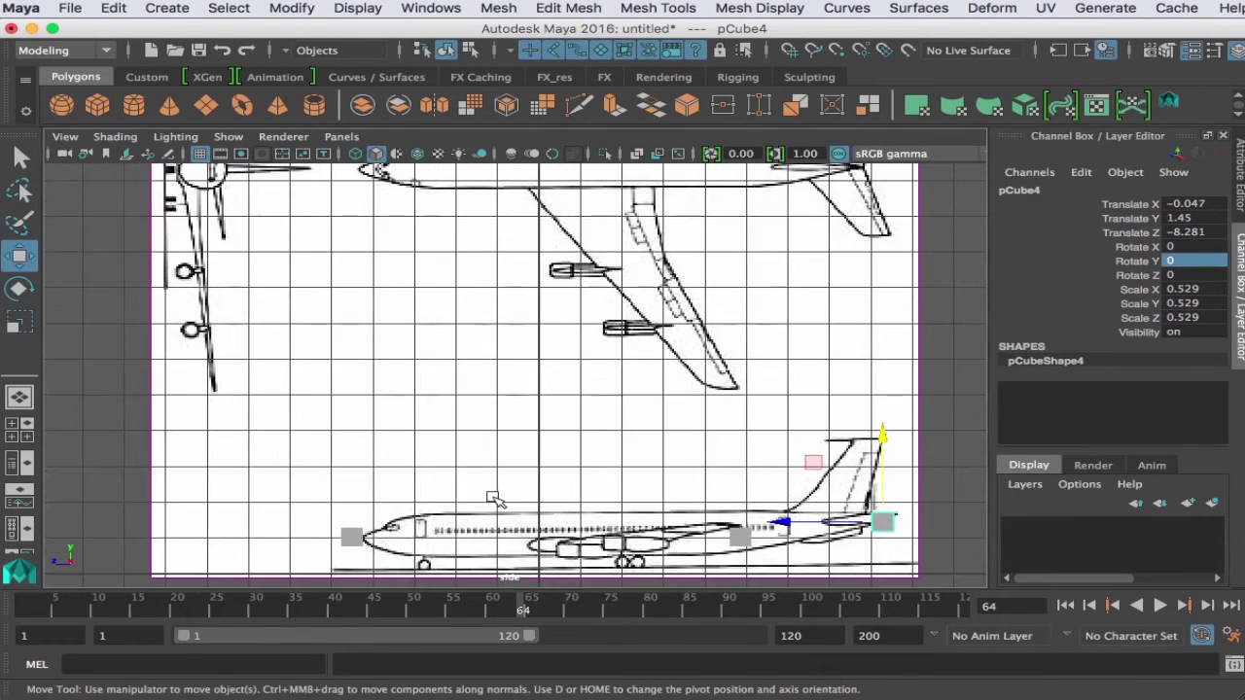
middle_click_drag(504, 551, 525, 498, "alt")
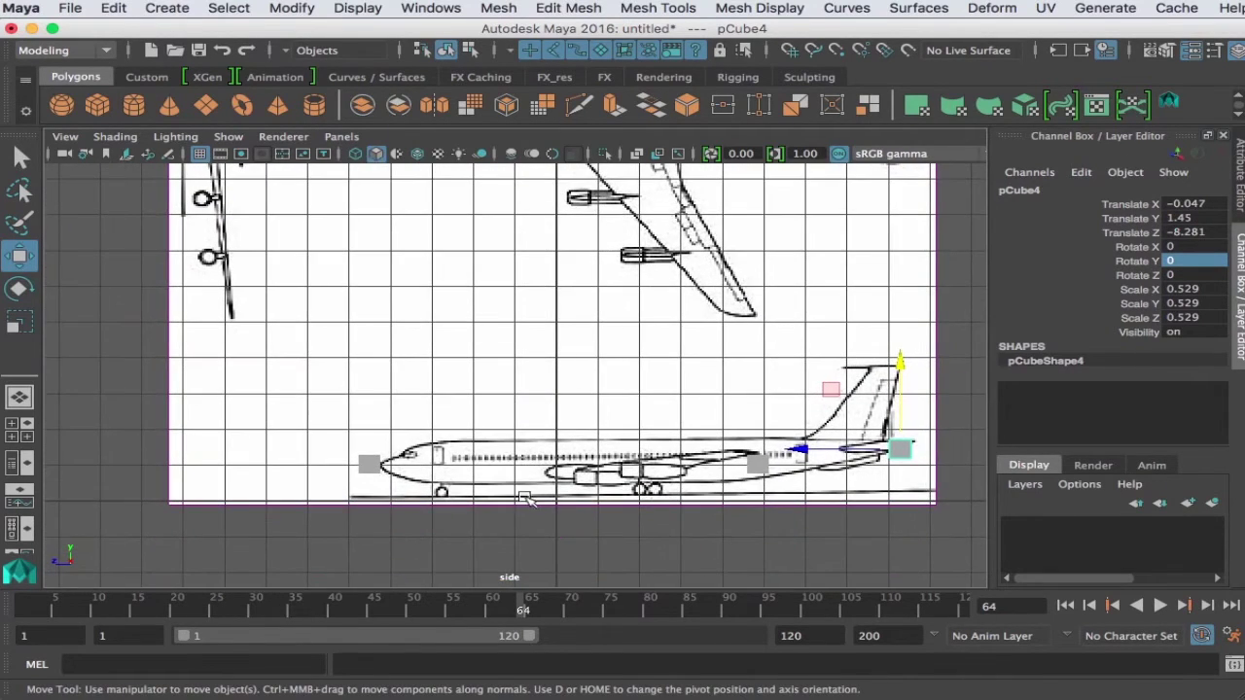
left_click(411, 498)
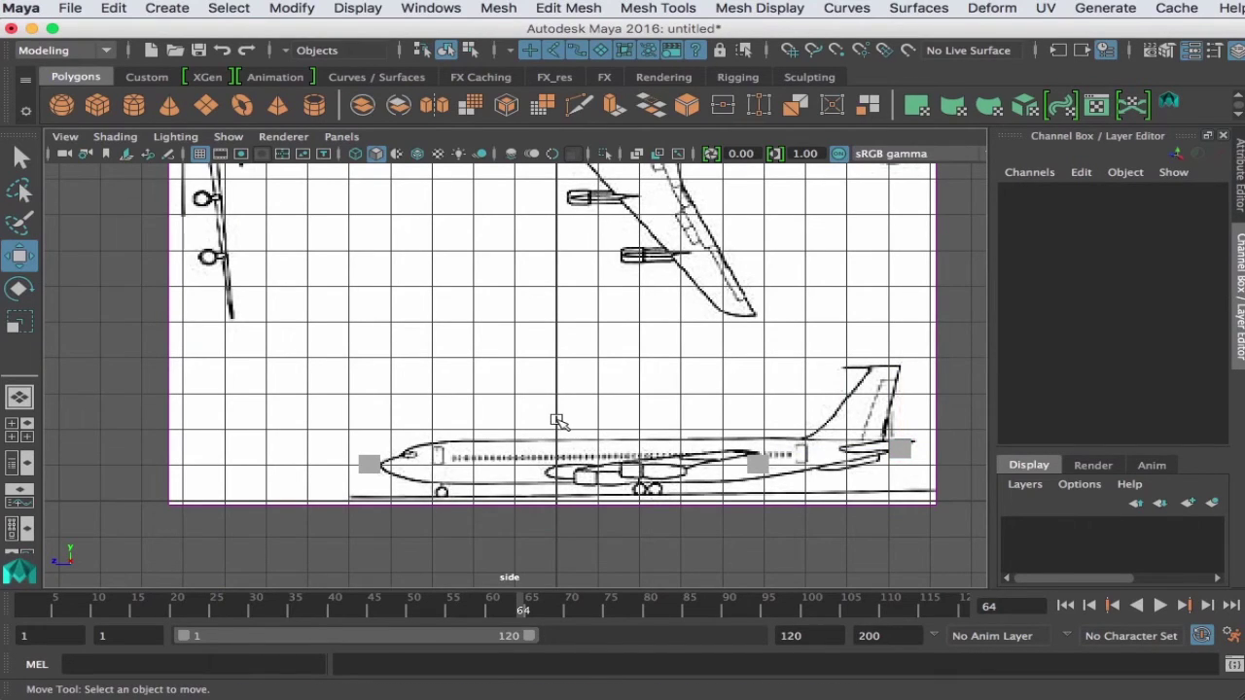
- Lower imagePlane3, the side image plane, to Translate Y 8.756 so the fuselage sits between the marker cubes
left_click(482, 493)
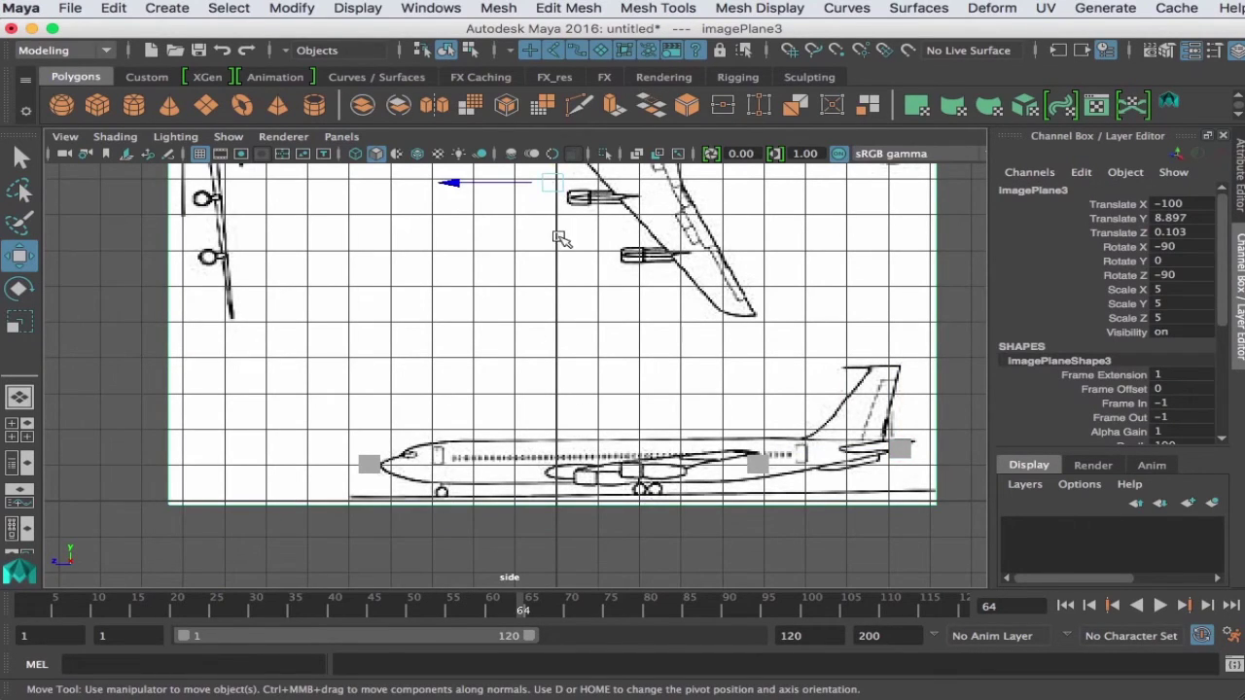
scroll(557, 232, "down", 1)
left_click_drag(550, 202, 550, 175)
scroll(660, 368, "down", 2)
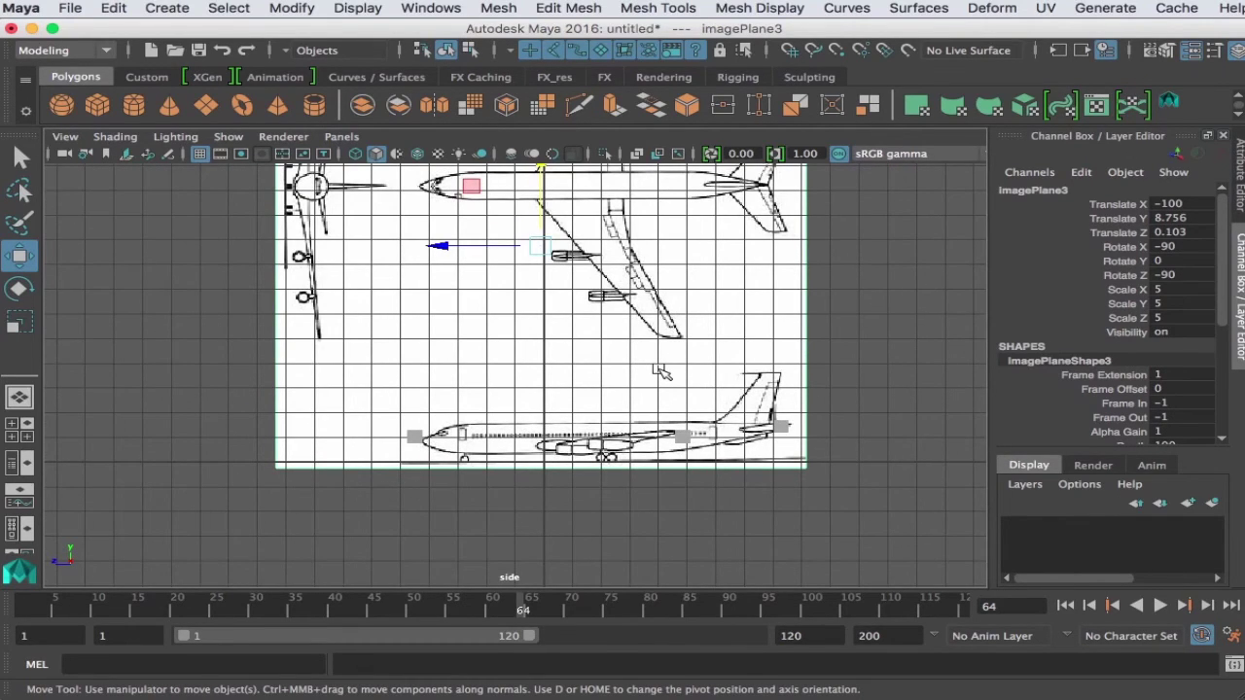
scroll(661, 401, "up", 2)
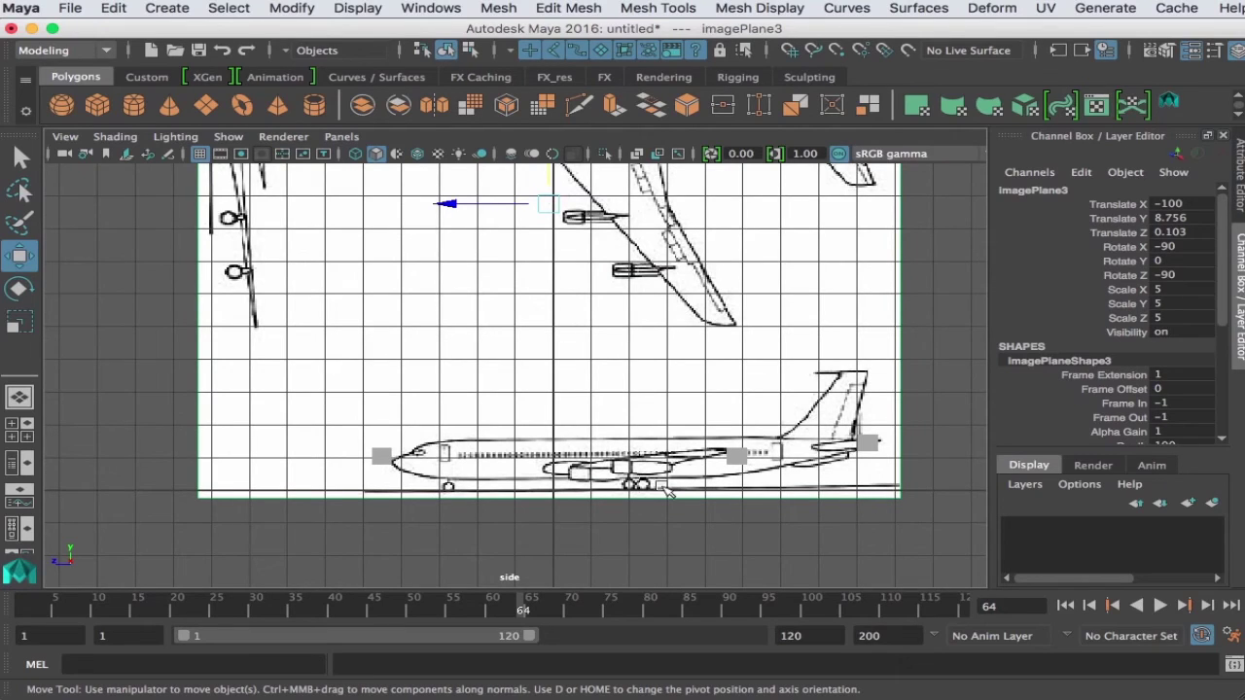
scroll(738, 393, "down", 2)
scroll(739, 396, "down", 2)
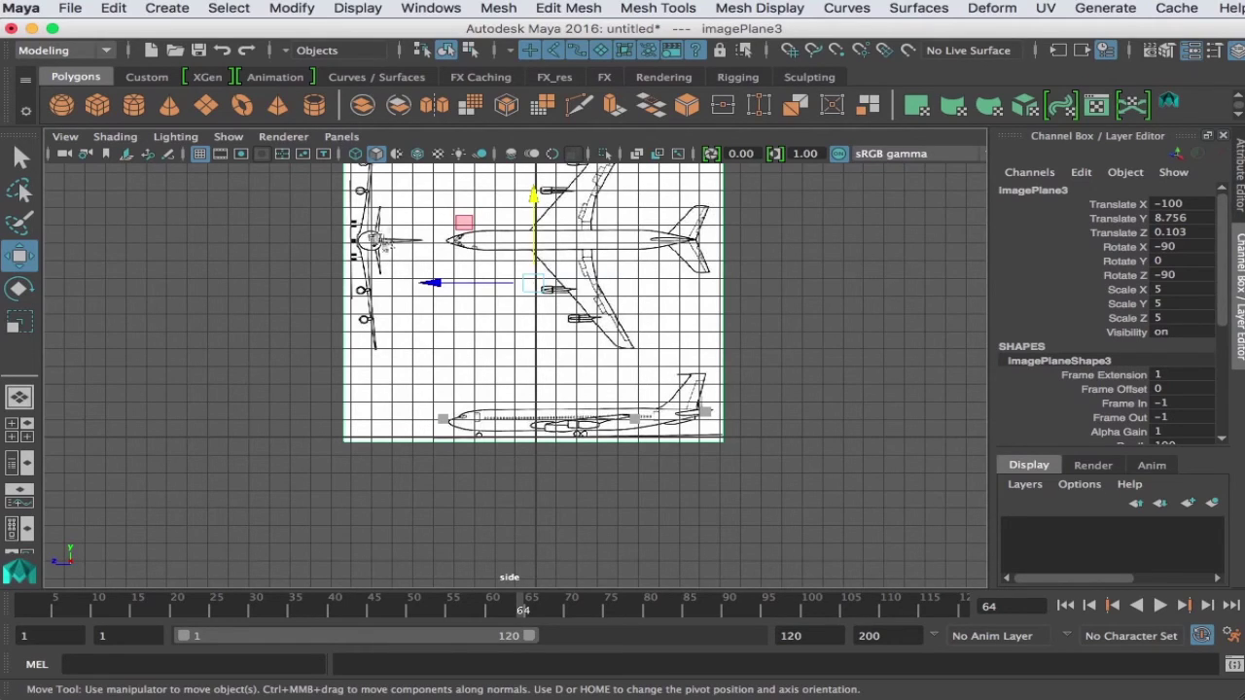
- In the full-size perspective view, delete the small pCube markers near the origin
key("space")
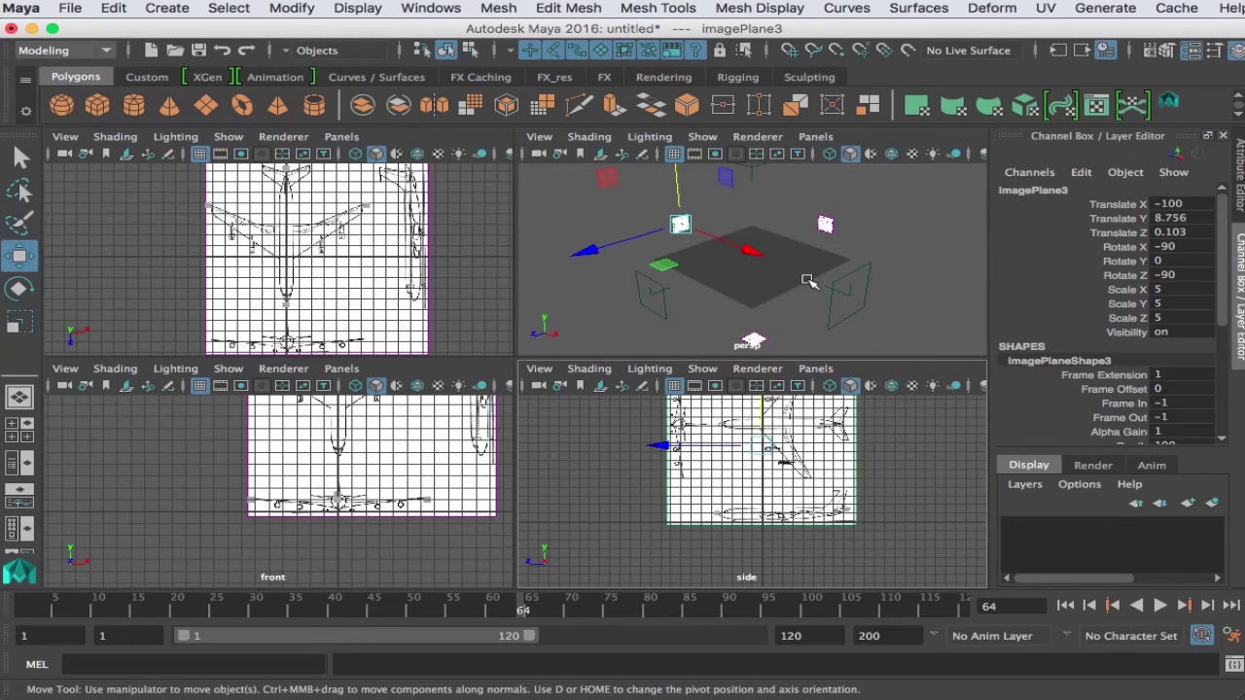
key("space")
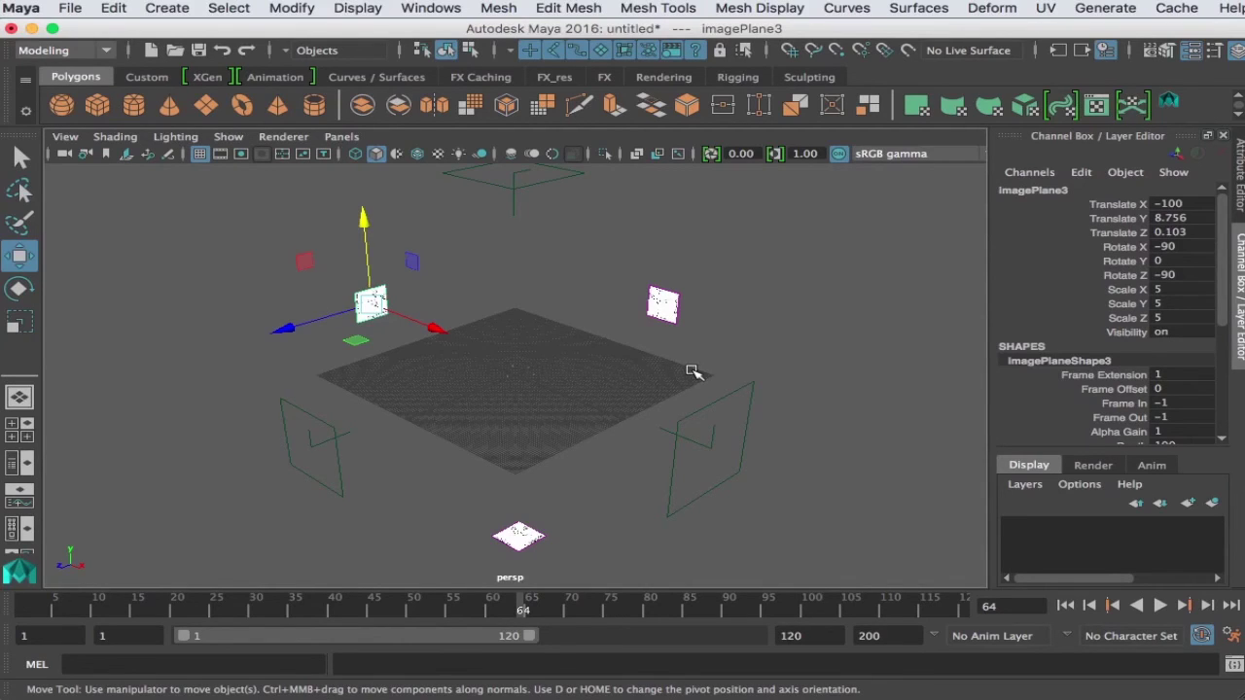
scroll(695, 330, "up", 10)
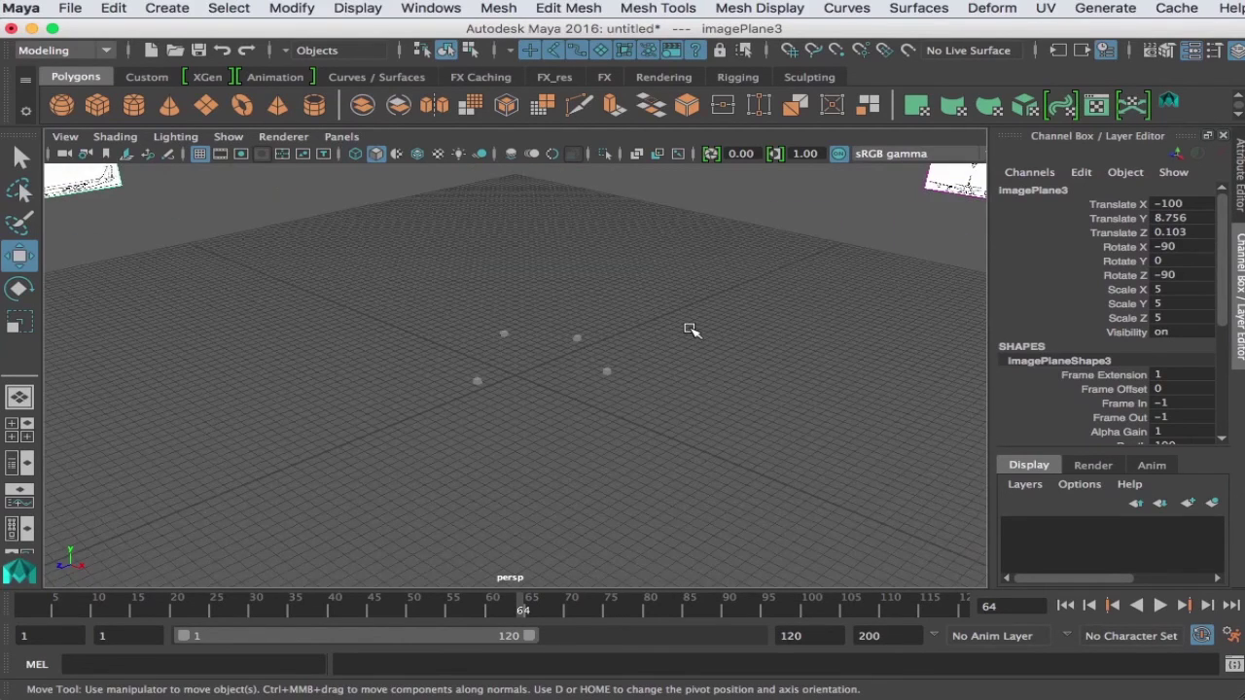
left_click_drag(670, 347, 600, 415, "alt")
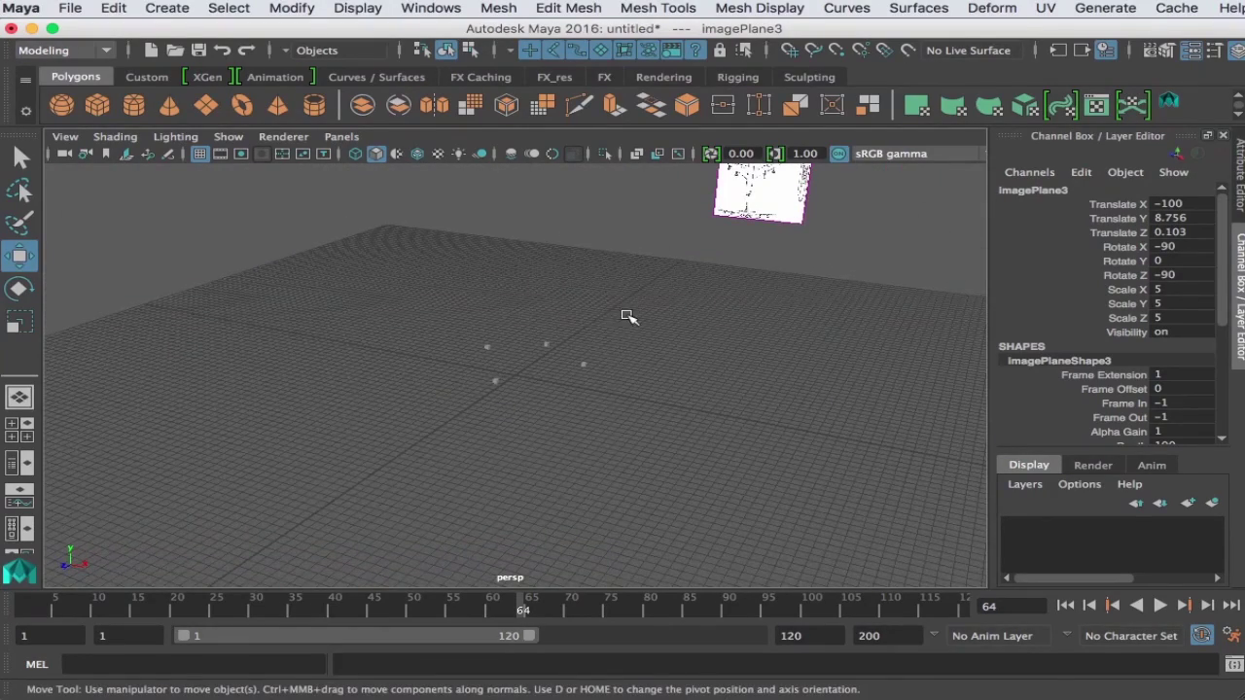
left_click_drag(634, 314, 322, 490)
key("Delete")
scroll(543, 483, "down", 3)
scroll(543, 482, "down", 3)
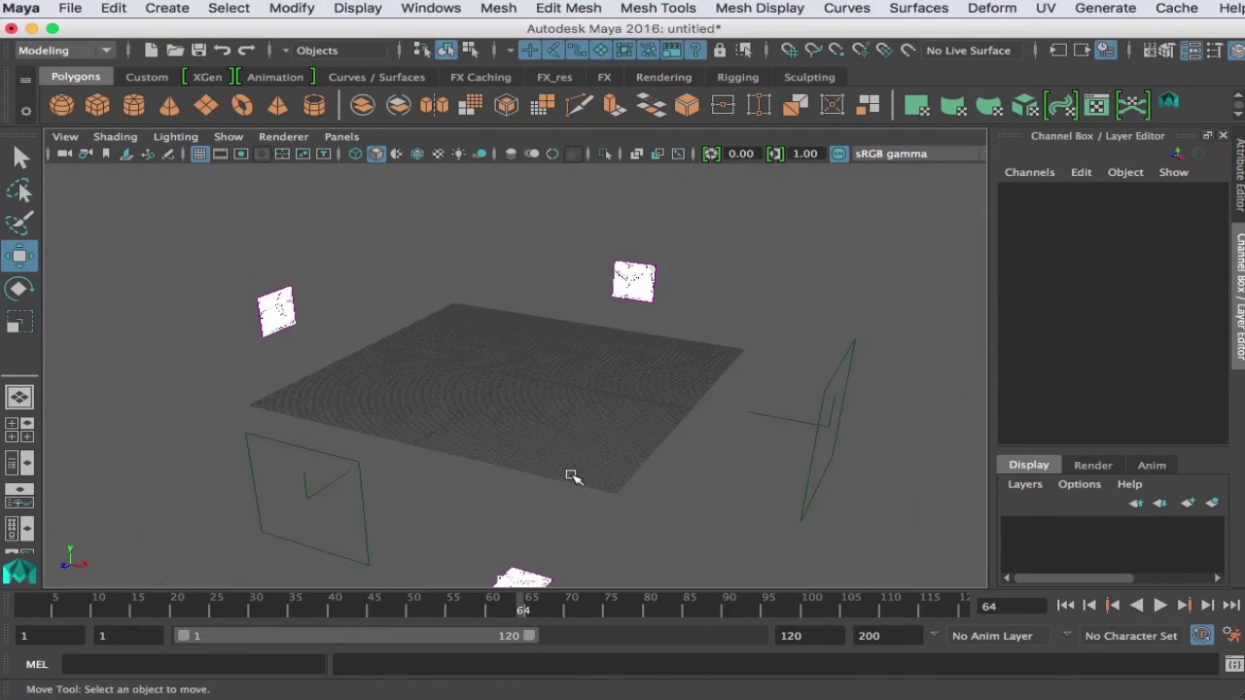